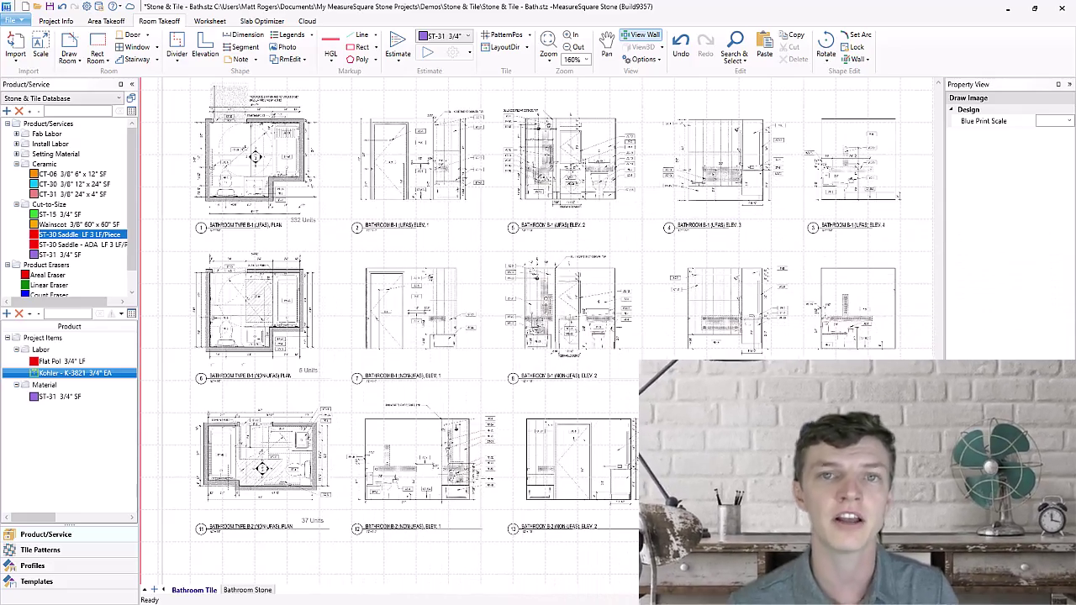
Draw the room outline along the inner walls of the Bathroom Type B-1 (UFAS) plan, about 100-1/2" wide and 83" deep
scroll(213, 126, "up", 9)
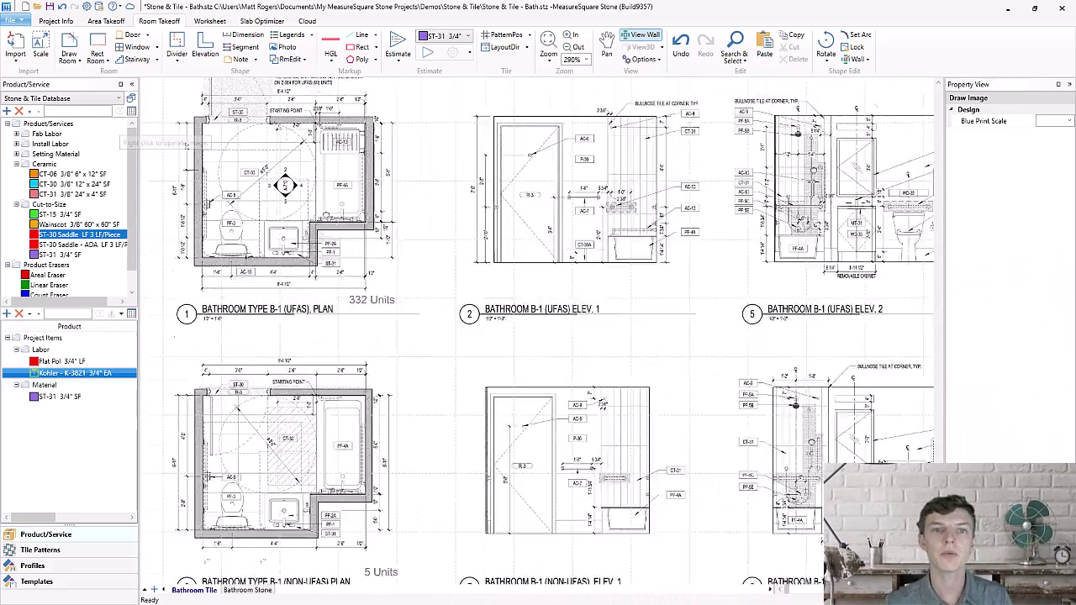
left_click(69, 49)
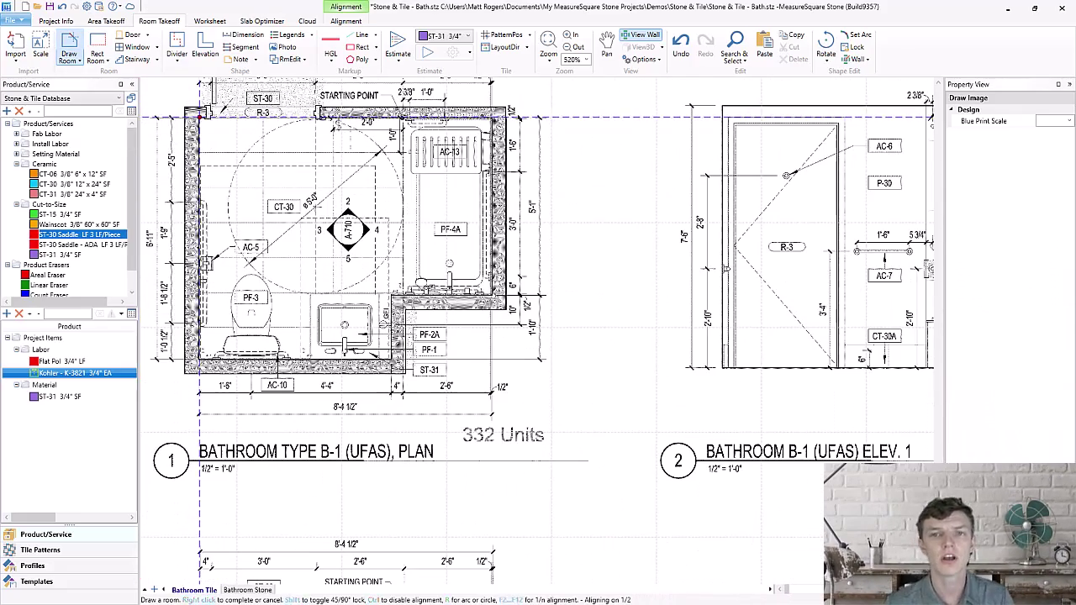
left_click(491, 118)
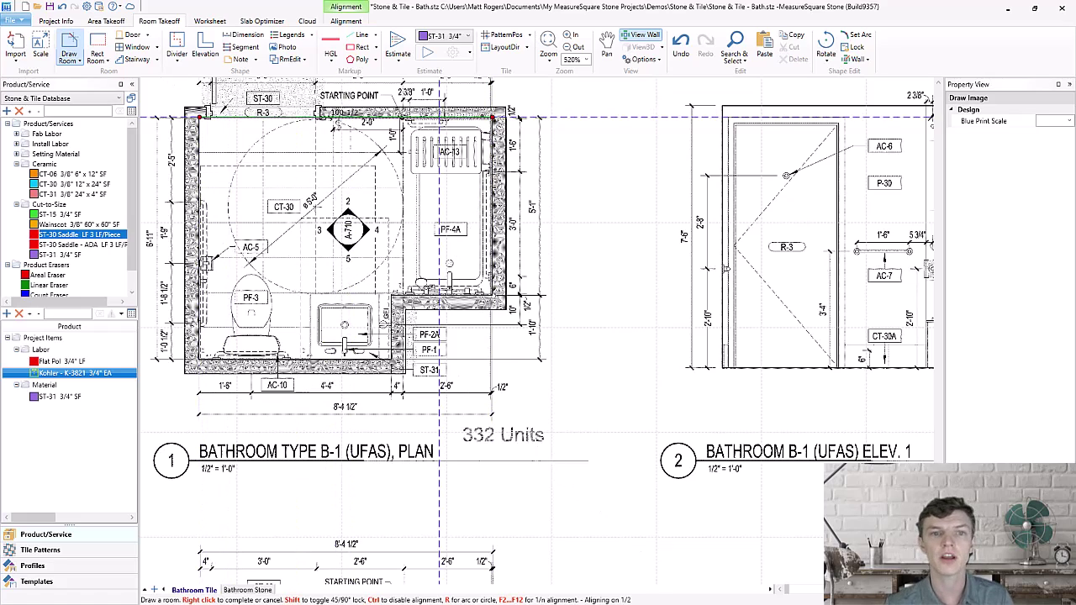
left_click(492, 294)
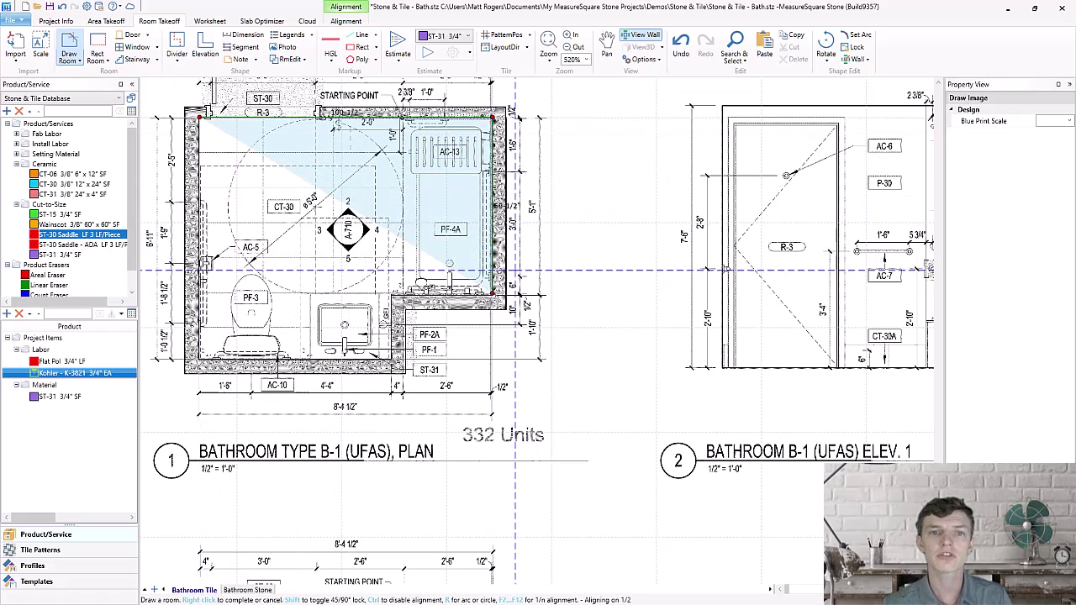
left_click(391, 294)
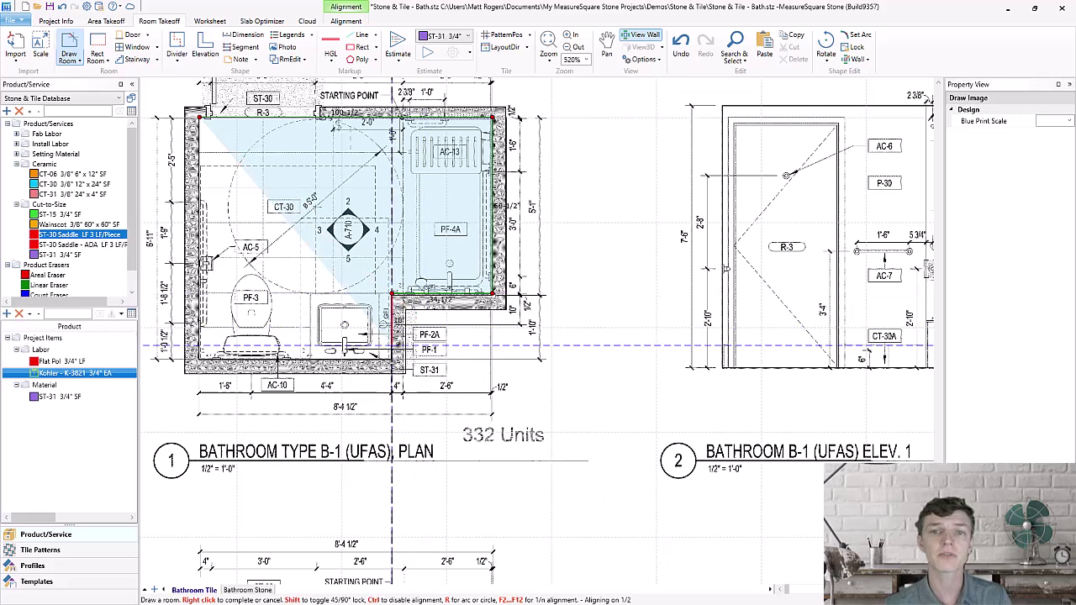
left_click(392, 360)
left_click(199, 360)
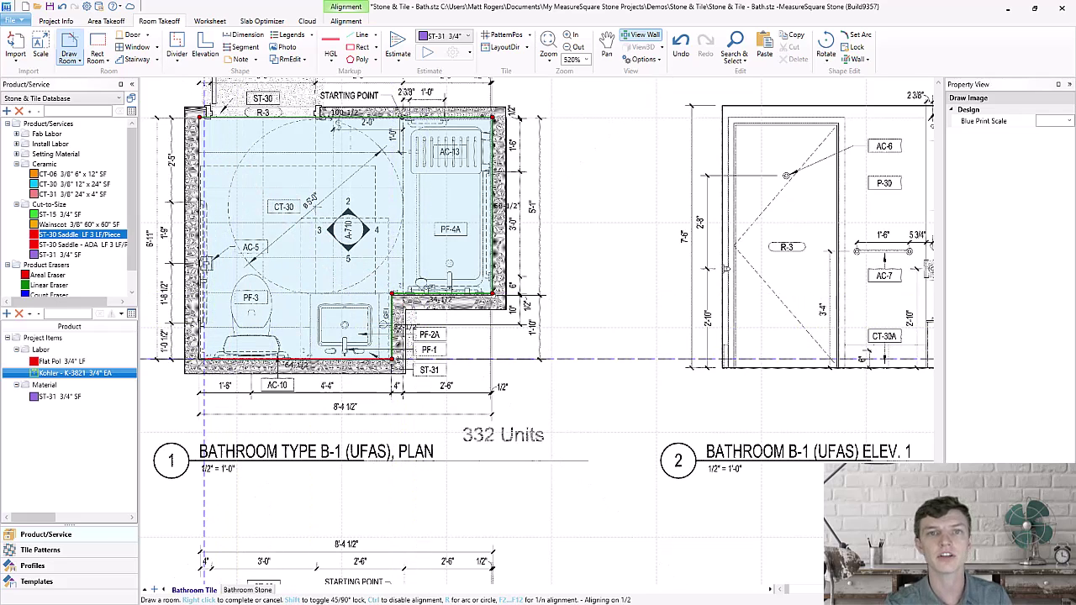
right_click(205, 264)
Place a 36" wide, 96" high outward-opening door with the ST-30 Saddle - ADA transition at the entry opening of the B-1 (UFAS) plan
scroll(219, 463, "down", 3)
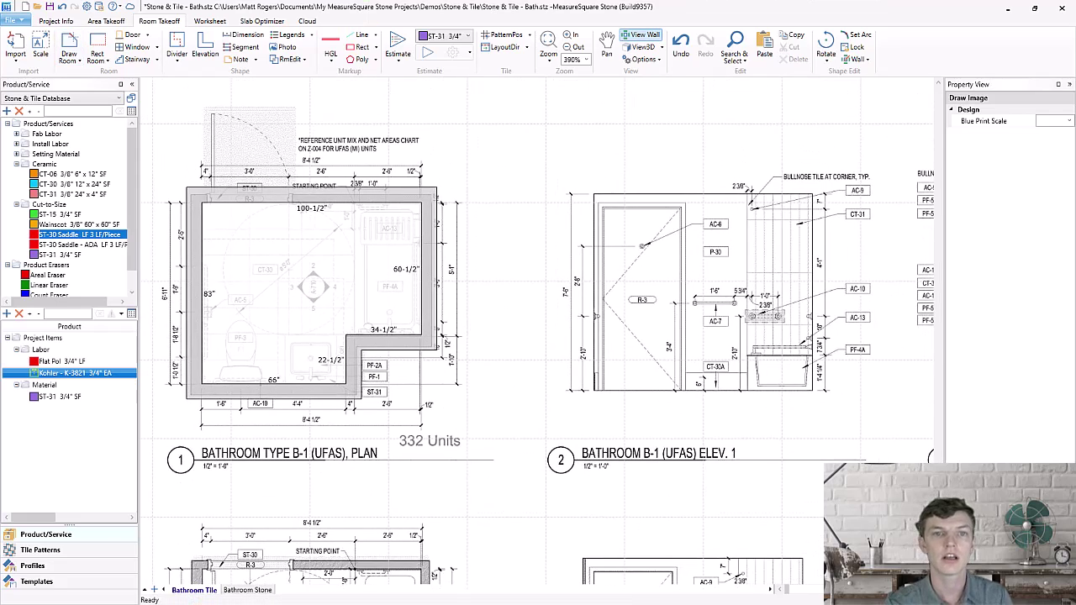
left_click(132, 34)
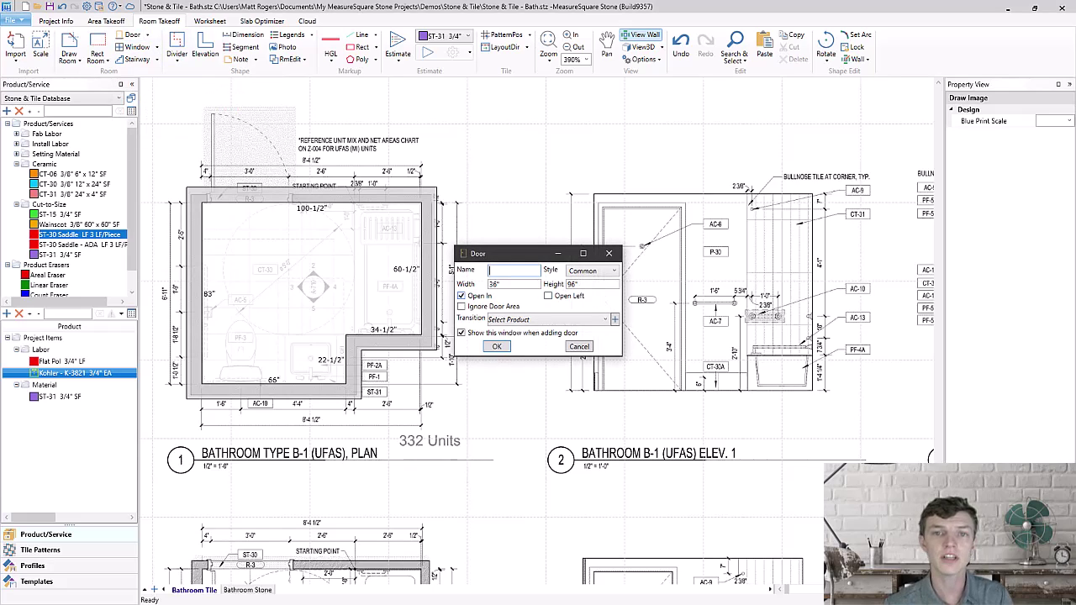
left_click(462, 296)
left_click(538, 319)
left_click(471, 399)
left_click(517, 418)
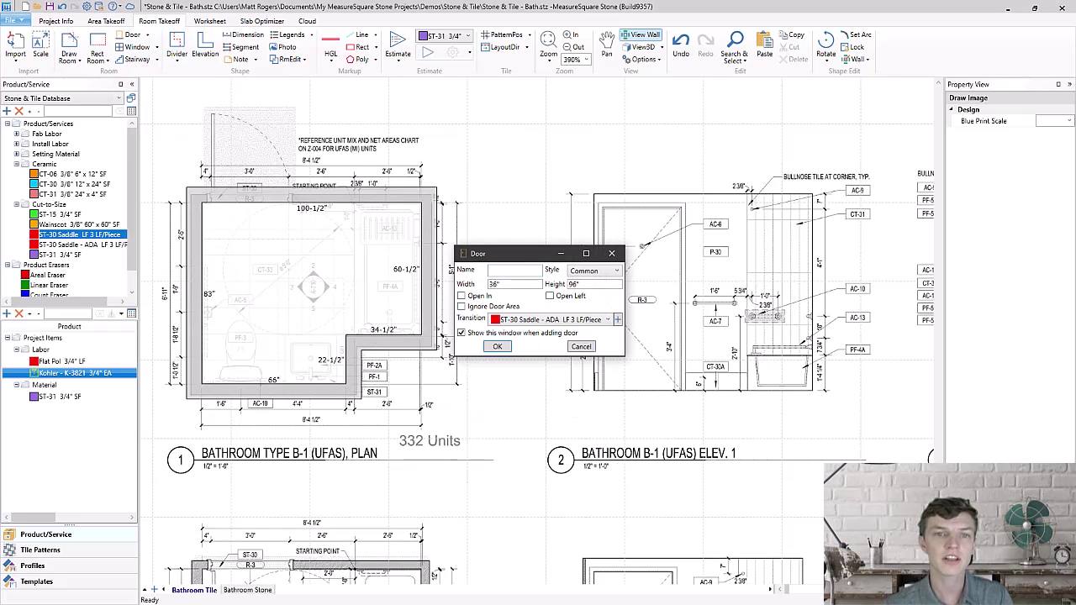
left_click(497, 346)
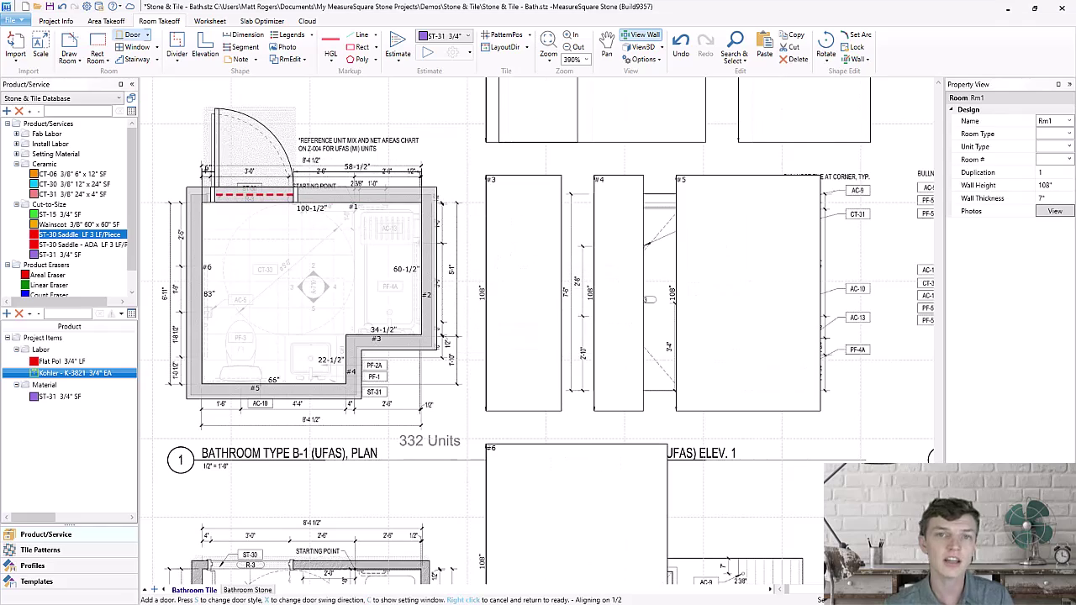
left_click(250, 194)
right_click(250, 194)
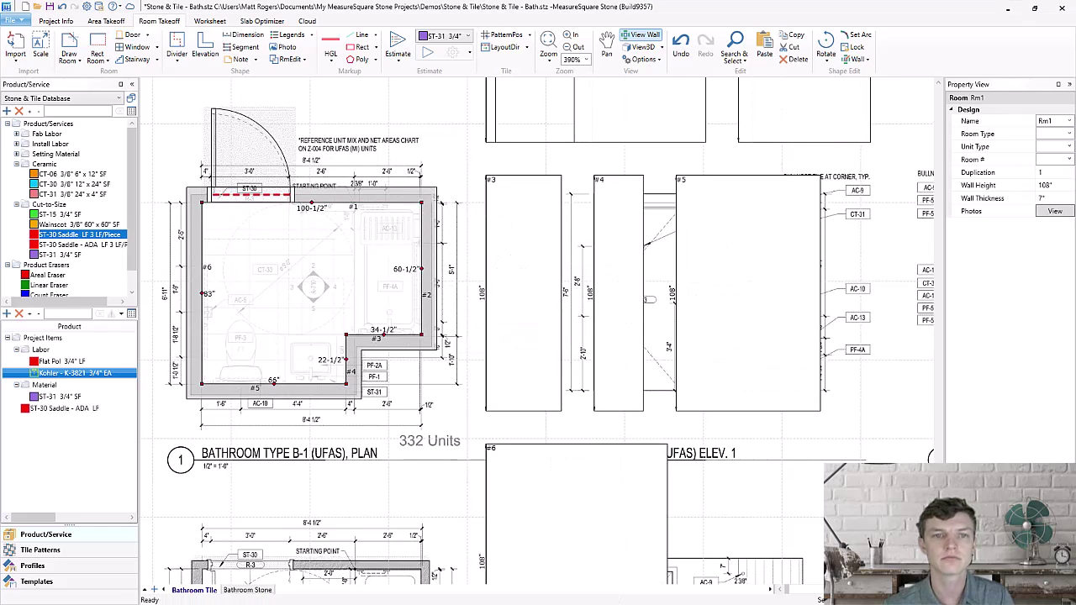
Draw elevations inside the B-1 (UFAS) room for the tub, about 30-1/2" by 60-1/2", and the vanity, about 23-1/2" by 22-1/2"
scroll(250, 194, "down", 2)
middle_click_drag(250, 194, 214, 313)
left_click(205, 47)
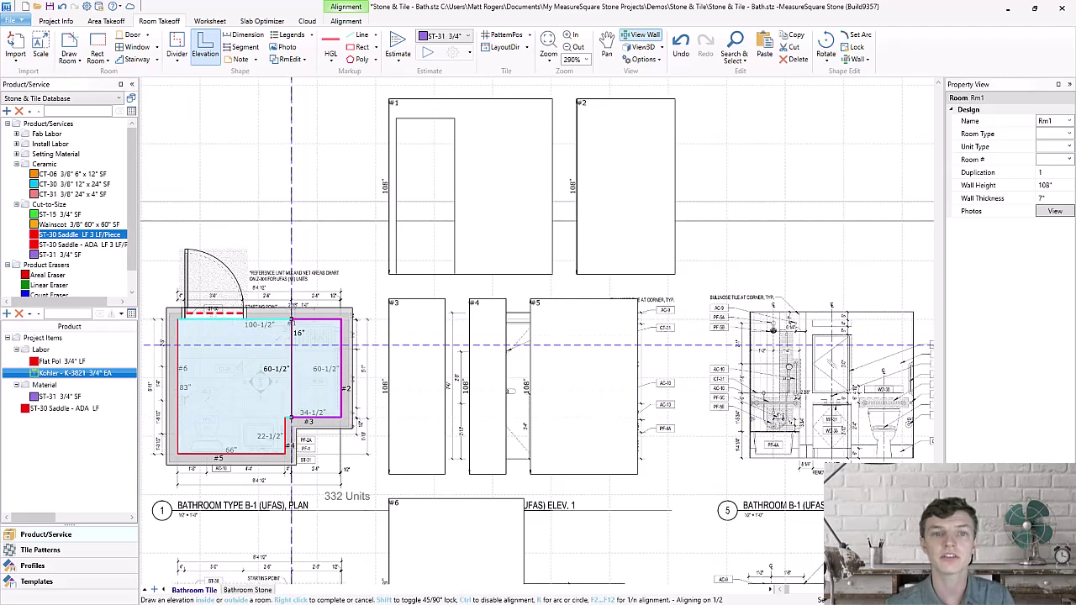
left_click(290, 399)
scroll(269, 472, "up", 3)
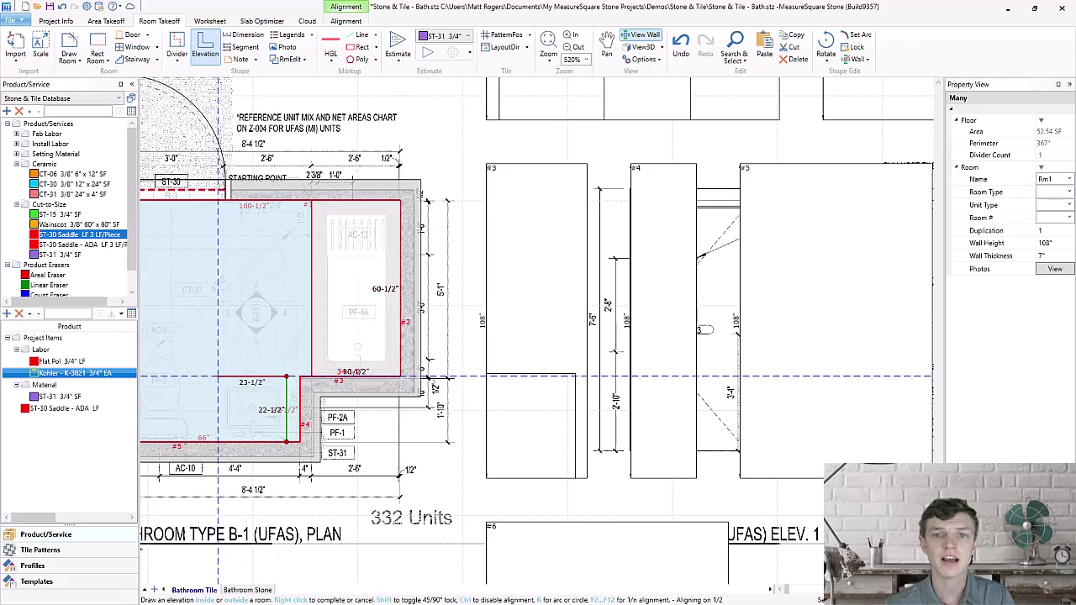
left_click(217, 376)
left_click(286, 441)
scroll(265, 324, "down", 3)
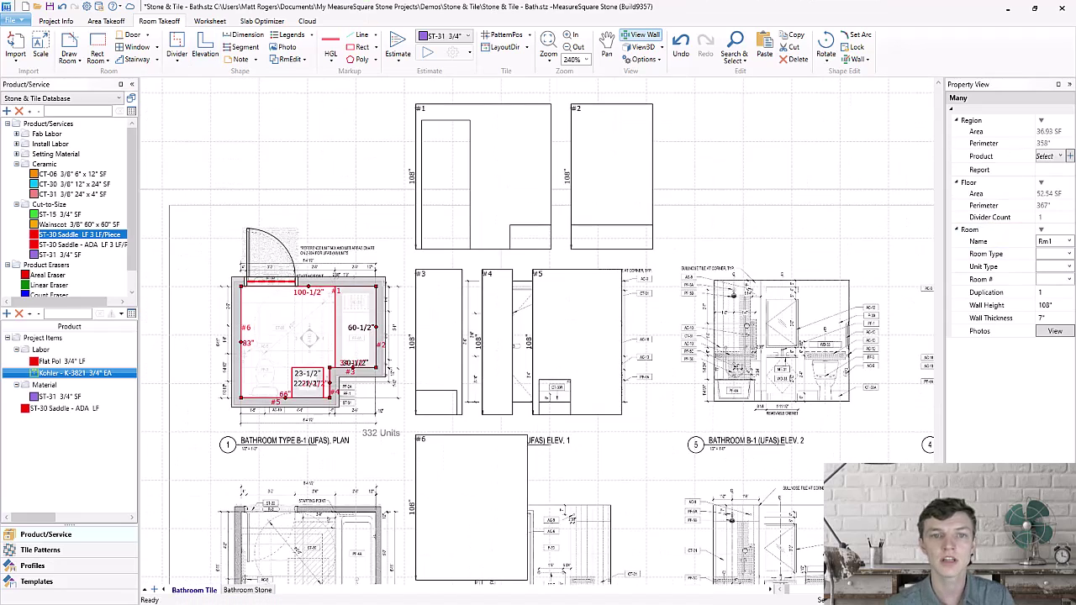
Add vertical wall stacks to walls #1 and #3 at the tub edge, separating 30-1/2" wide shower sections
left_click(856, 59)
left_click(818, 85)
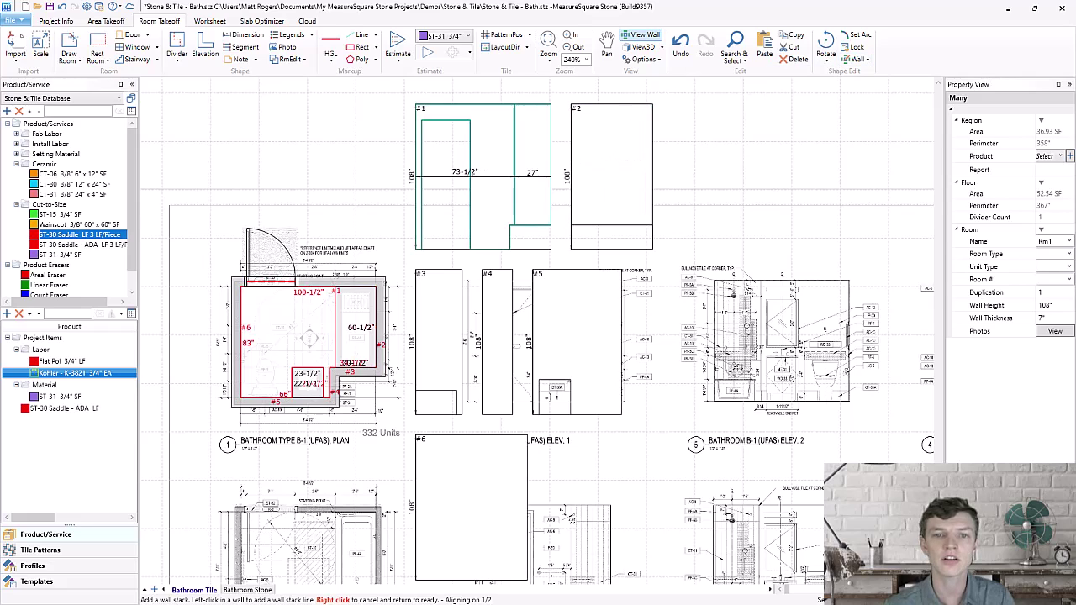
left_click(456, 390)
Add horizontal wall stacks 6" above the floor on walls #1, #3, #4, #5 and #6 for the tile base
left_click(855, 59)
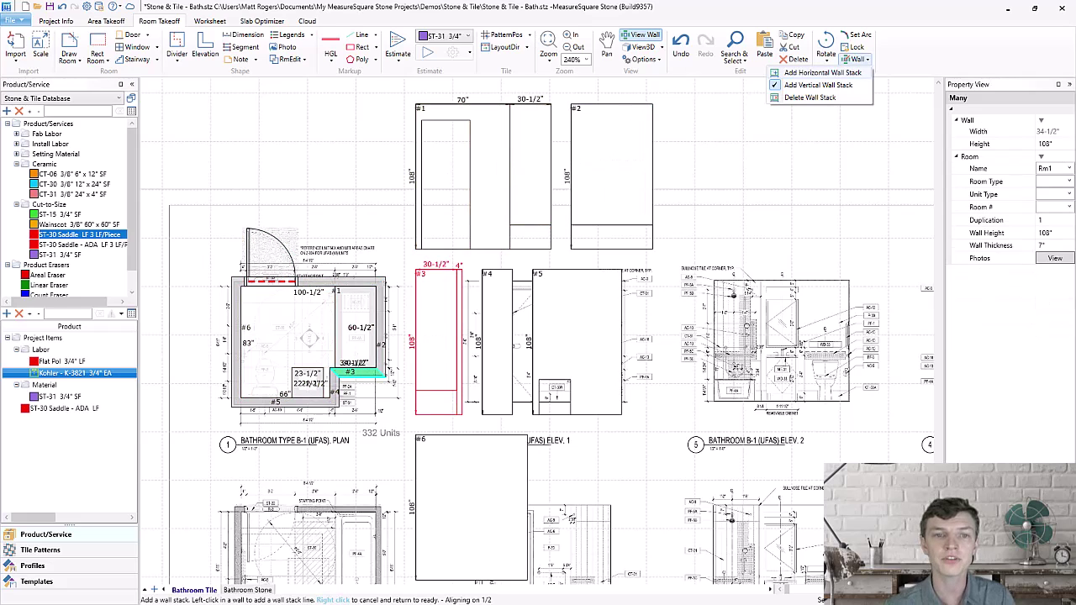
left_click(818, 72)
scroll(478, 236, "up", 5)
left_click(433, 250)
middle_click_drag(531, 416, 490, 144)
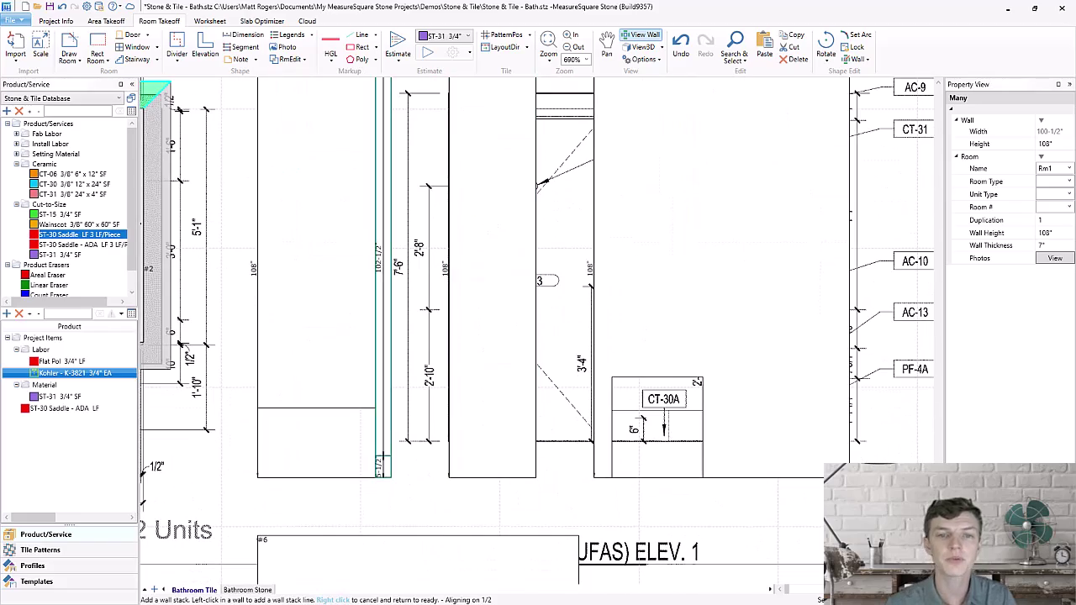
left_click(383, 454)
left_click(491, 453)
left_click(722, 454)
middle_click_drag(656, 496, 670, 129)
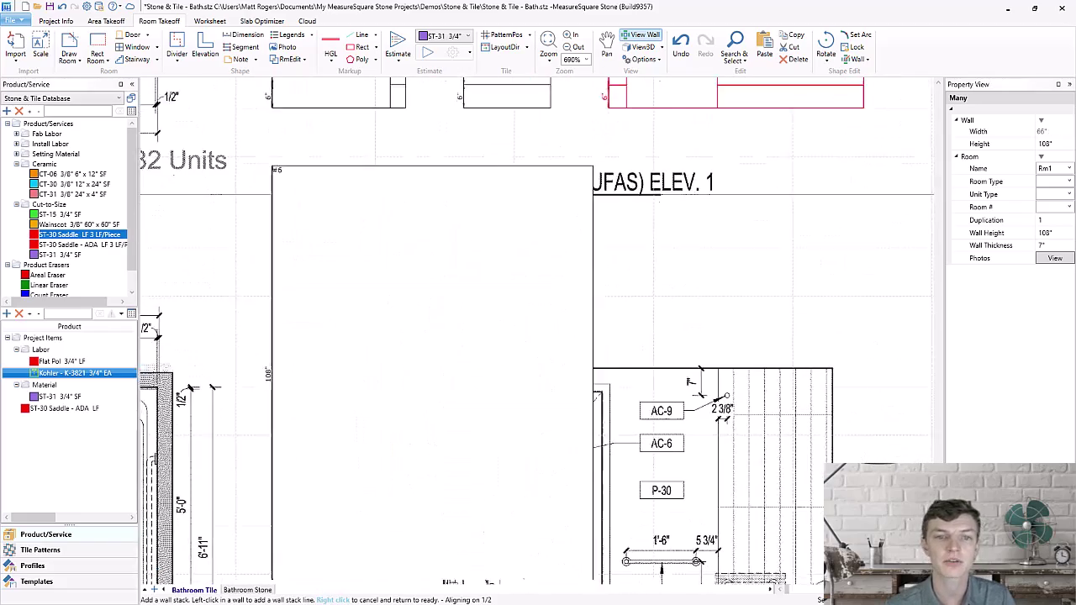
middle_click_drag(521, 378, 504, 205)
left_click(417, 386)
right_click(417, 386)
scroll(673, 378, "down", 5)
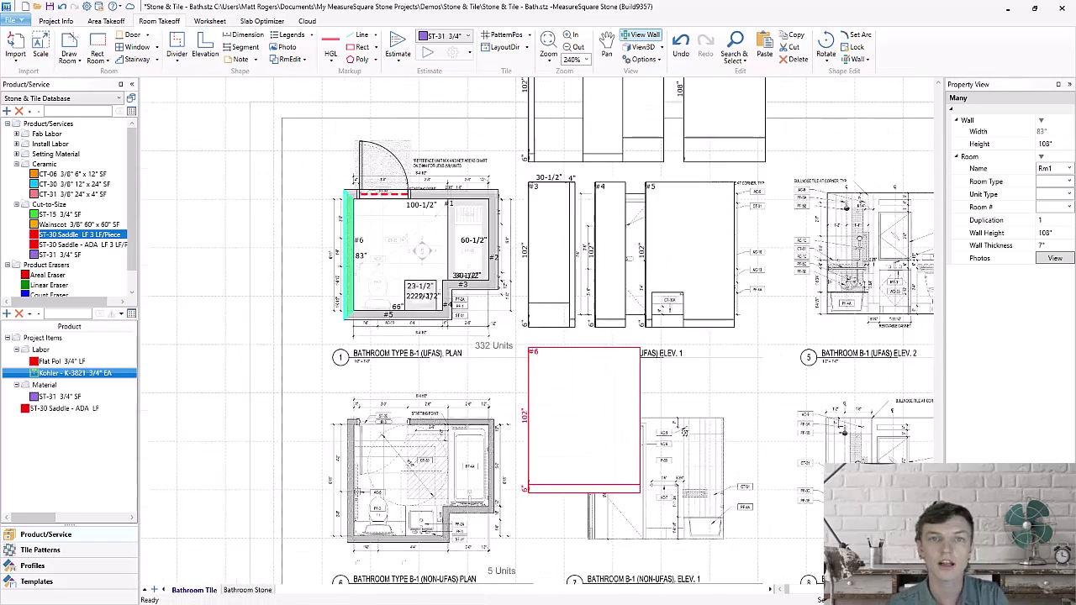
Assign the CT-30 3/8" 12" x 24" tile to the B-1 (UFAS) bathroom floor
middle_click_drag(349, 252, 290, 336)
left_click(74, 184)
left_click(363, 335)
Assign the CT-31 3/8" 24" x 4" tile to the shower sections of walls #1, #2 and #3
left_click(74, 194)
left_click(583, 162)
left_click(665, 173)
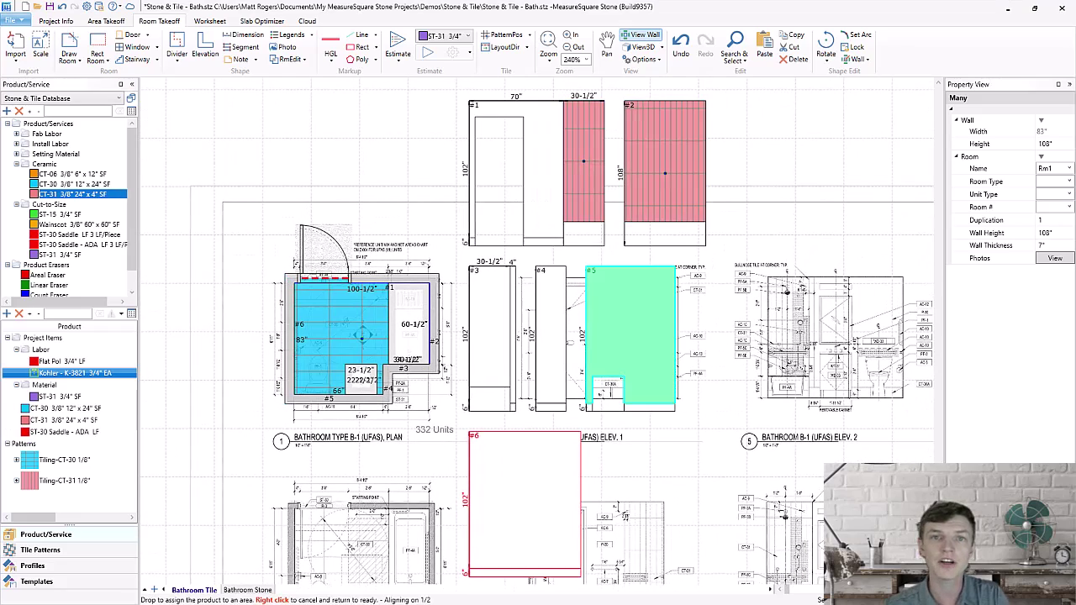
left_click(489, 327)
Assign the CT-06 3/8" 6" x 12" tile to the 6" base strips of walls #1, #3, #4, #5 and #6
left_click(74, 174)
left_click(471, 242)
left_click(543, 242)
left_click(513, 408)
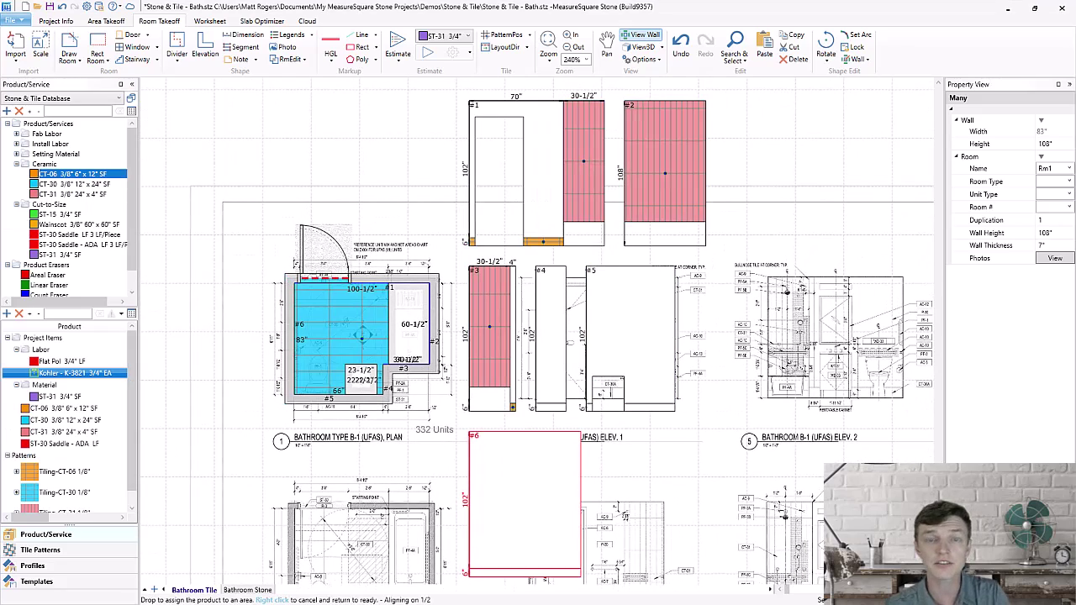
left_click(551, 407)
left_click(589, 408)
left_click(649, 407)
middle_click_drag(529, 522, 527, 405)
left_click(521, 455)
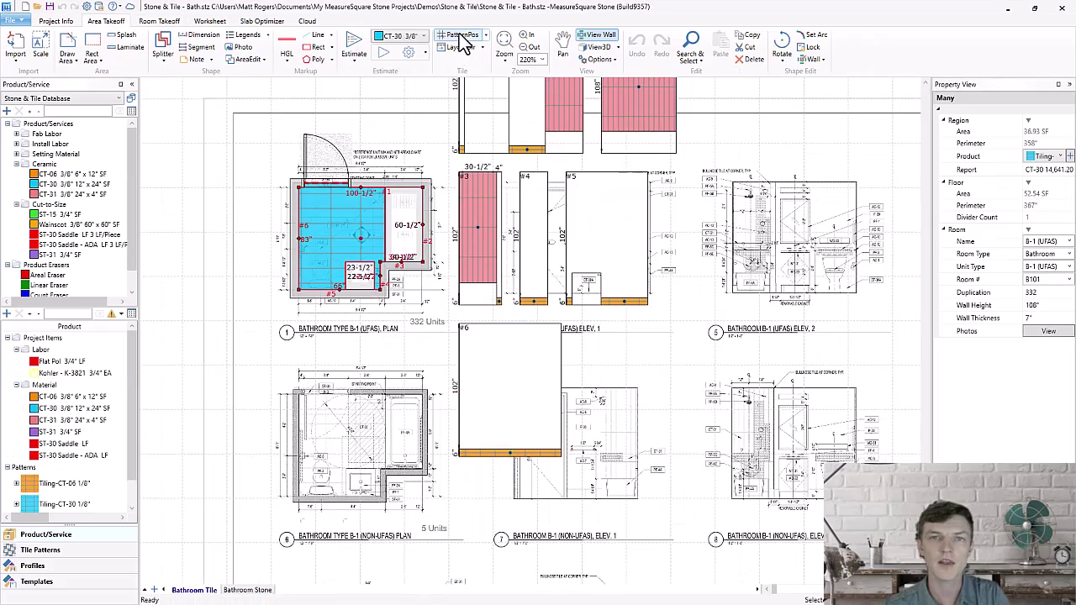
Move the tile pattern starting positions of the CT-06 wall base strips to the corners of their walls
left_click(458, 36)
left_click(460, 149)
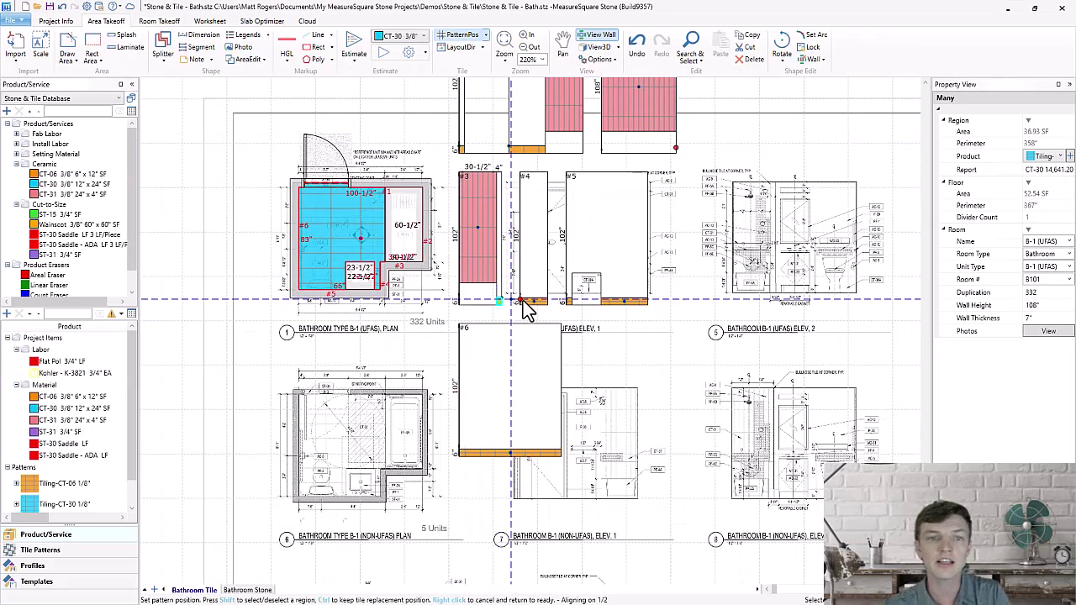
left_click(603, 298)
left_click(561, 450)
right_click(562, 450)
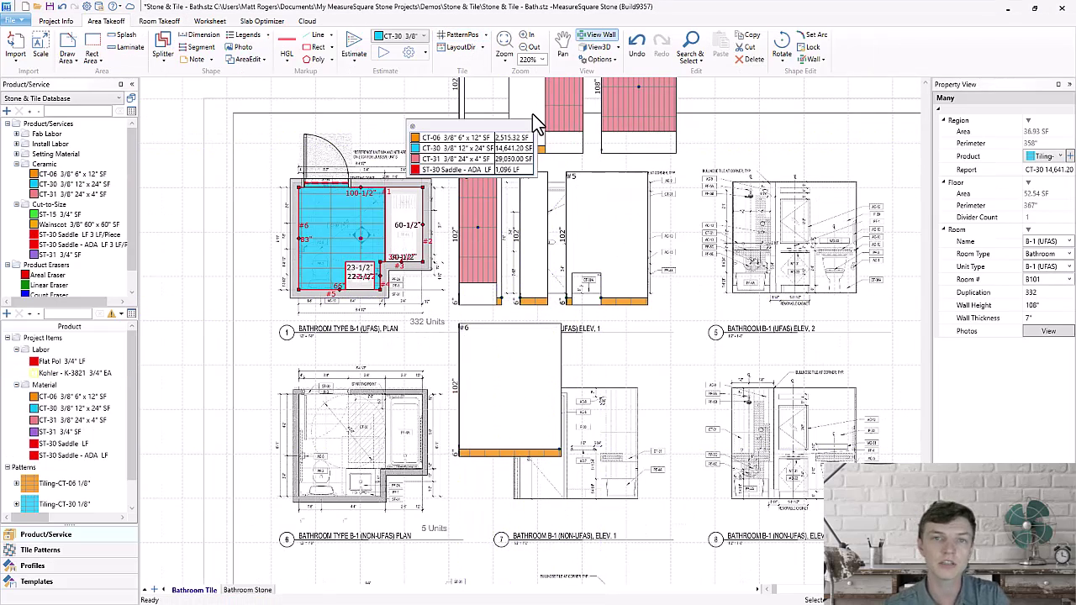
Save the tiled shower wall as a reusable wall profile named Shower Wall Elevation
right_click(532, 114)
mouse_move(504, 242)
left_click(341, 265)
type("Shower Wall Elevation")
key("Return")
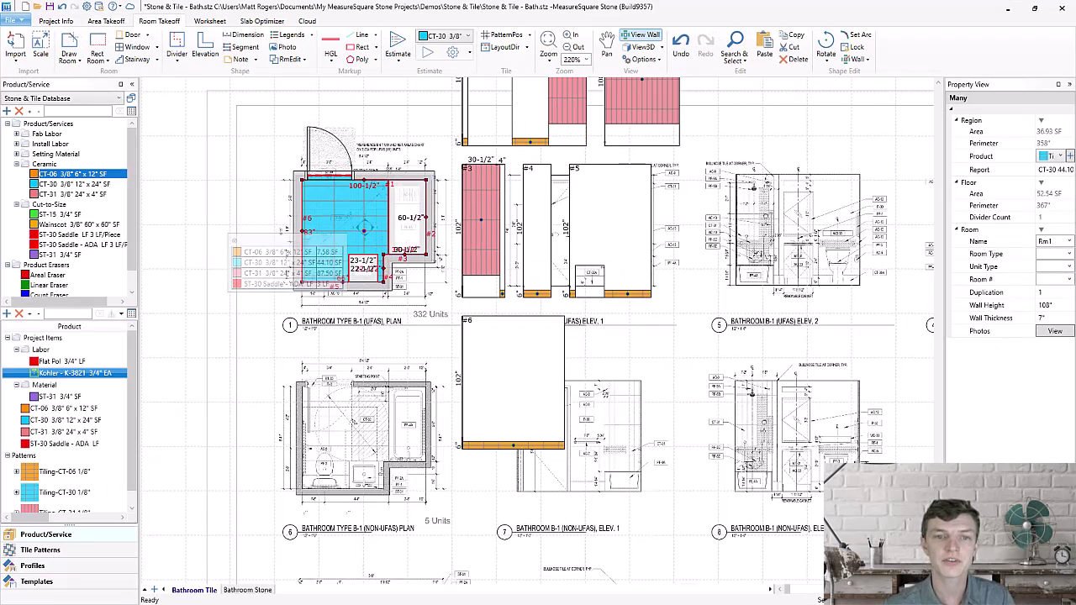
Paste a copy of the tiled bathroom room over the Bathroom Type B-1 (Non-UFAS) plan
key("ctrl+v")
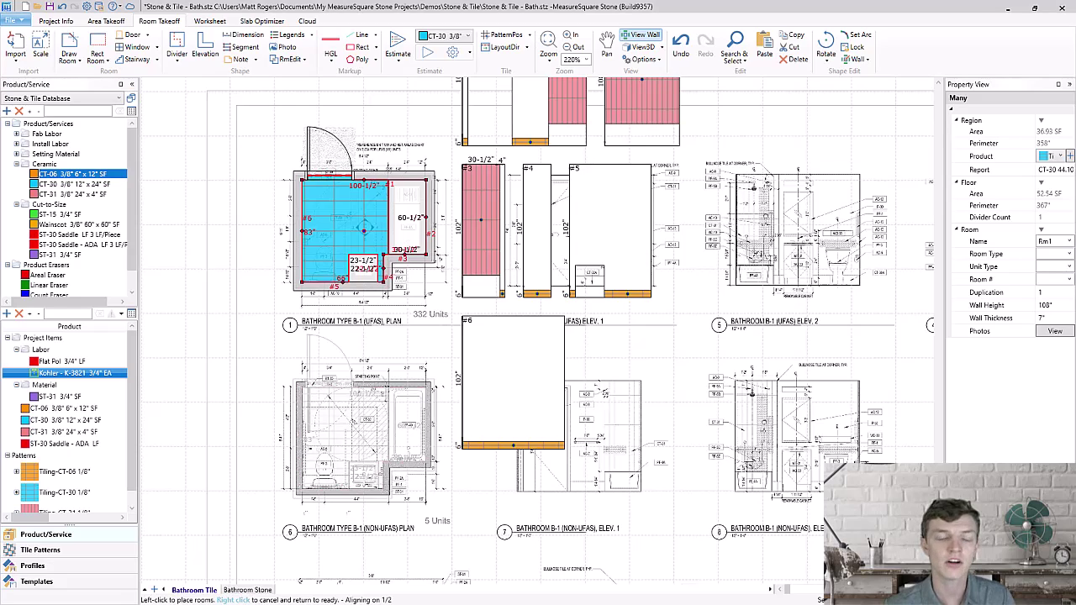
left_click(364, 438)
right_click(194, 409)
left_click(119, 415)
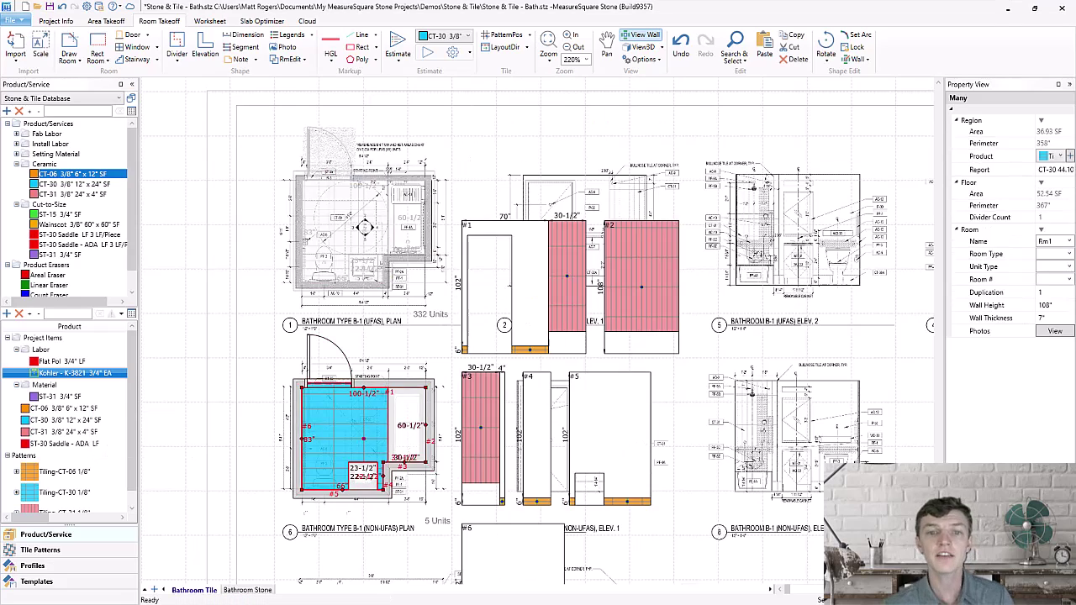
Change the copied room's door transition to ST-30 Saddle LF 3 LF/Piece
left_click(329, 361)
left_click(1060, 220)
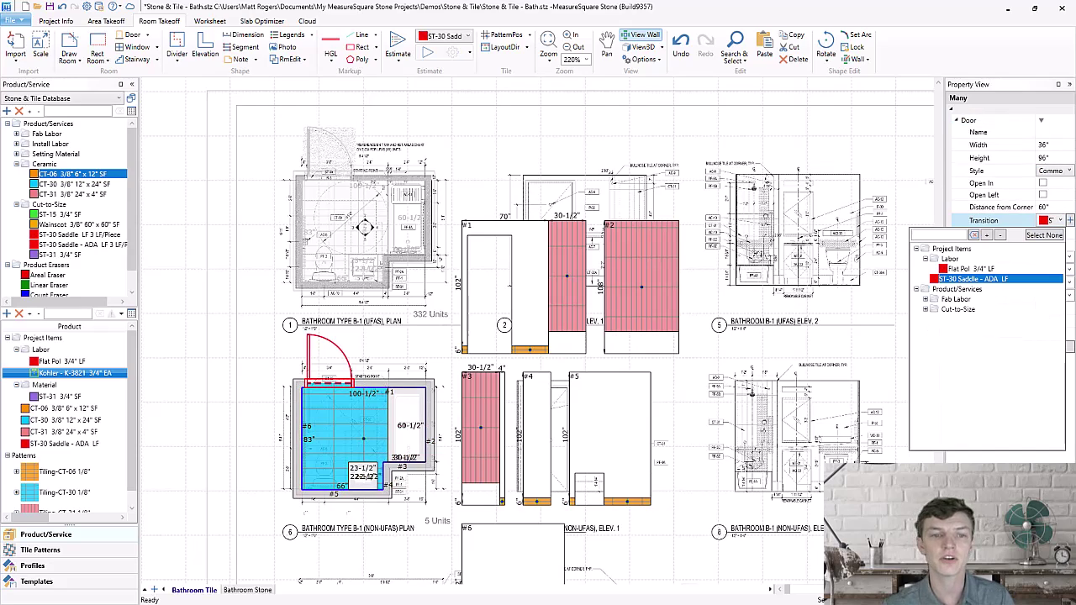
left_click(926, 309)
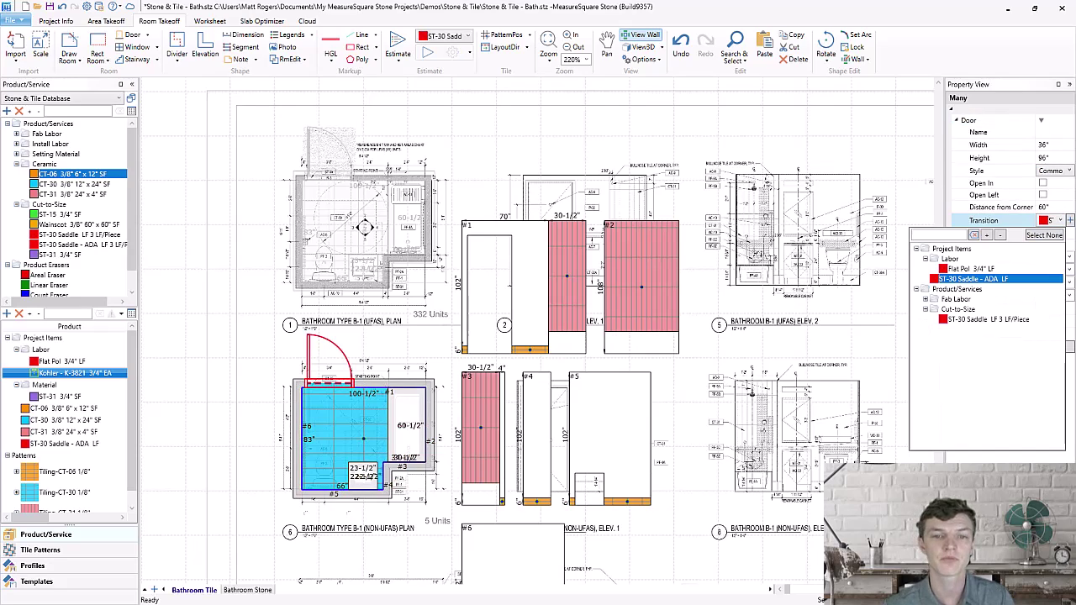
left_click(985, 320)
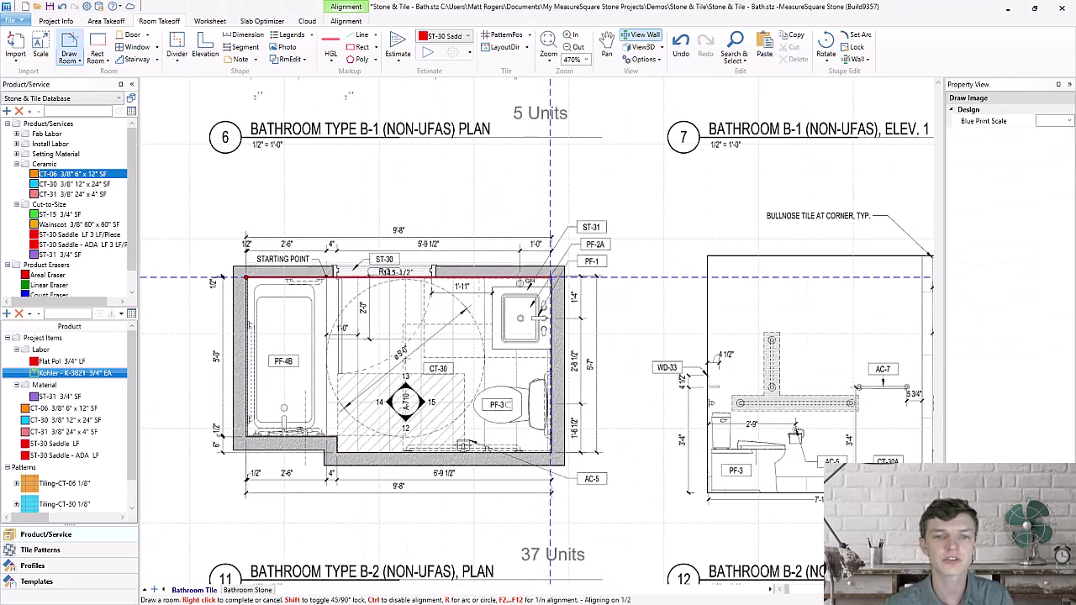
Draw the room outline along the inner walls of the Bathroom Type B-2 (Non-UFAS) plan, about 115-1/2" wide and 67" deep
left_click(551, 277)
left_click(550, 454)
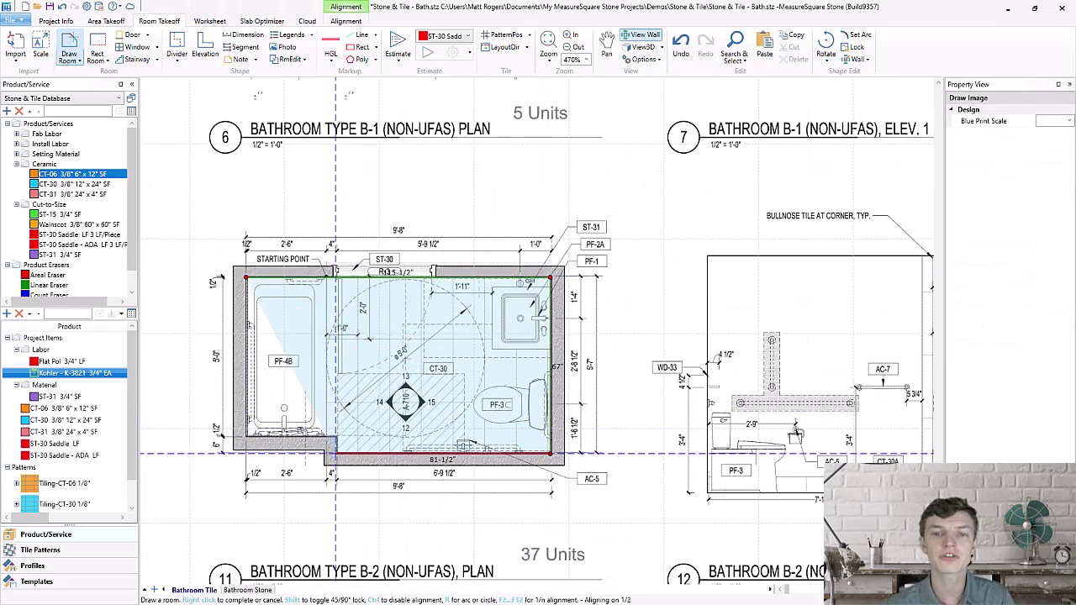
left_click(336, 453)
left_click(335, 436)
left_click(246, 436)
left_click(247, 278)
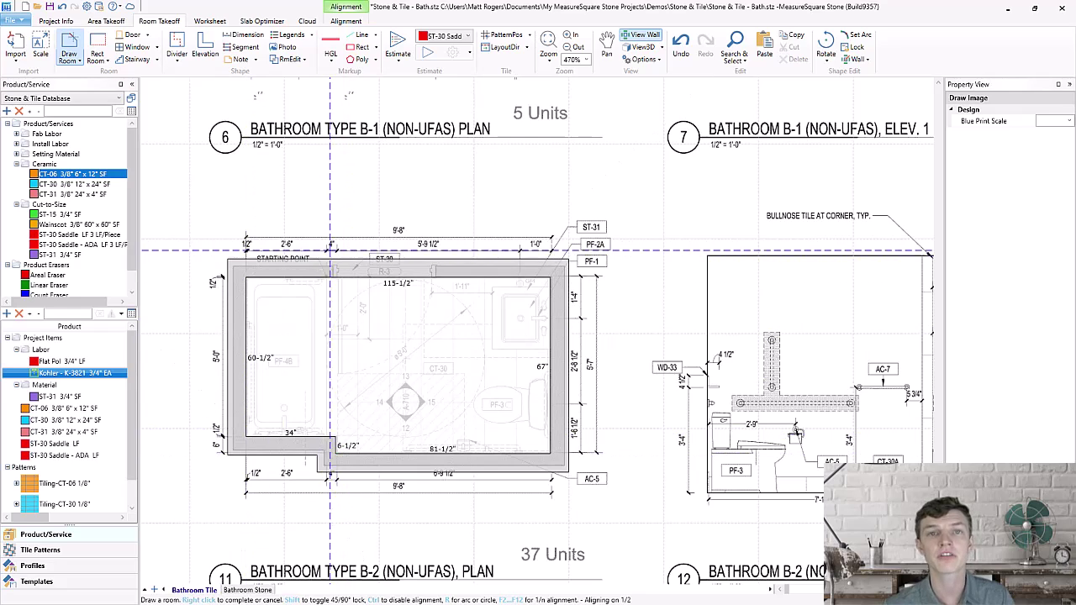
Add an inward-opening door with a saddle transition at the entry opening of the B-2 (Non-UFAS) room
left_click(132, 35)
left_click(499, 346)
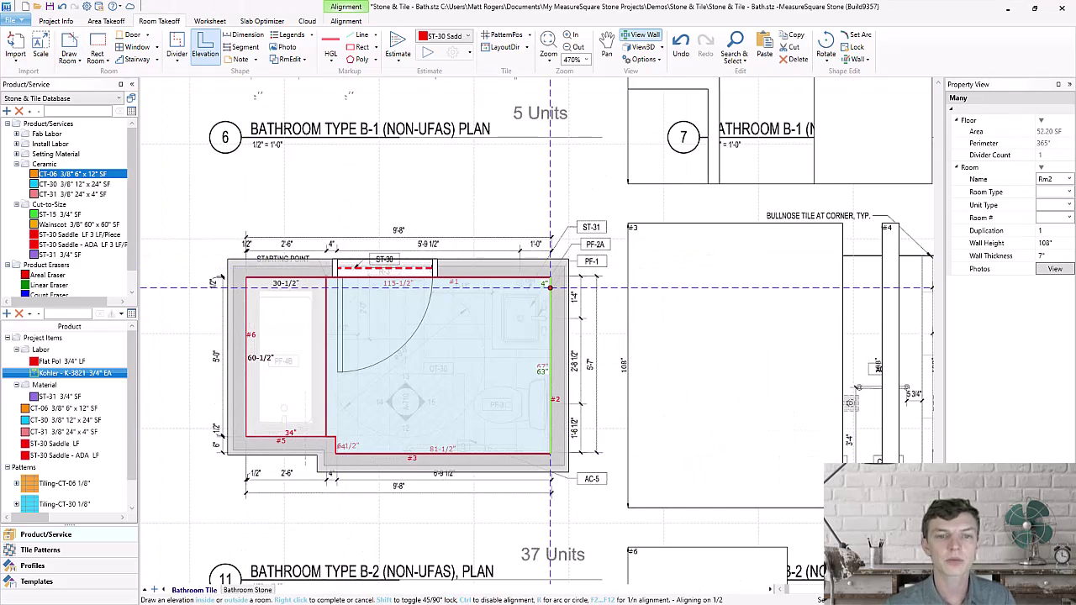
Draw the vanity elevation against wall #2 of the B-2 (Non-UFAS) room, about 22-1/2" by 23"
left_click(551, 287)
left_click(491, 288)
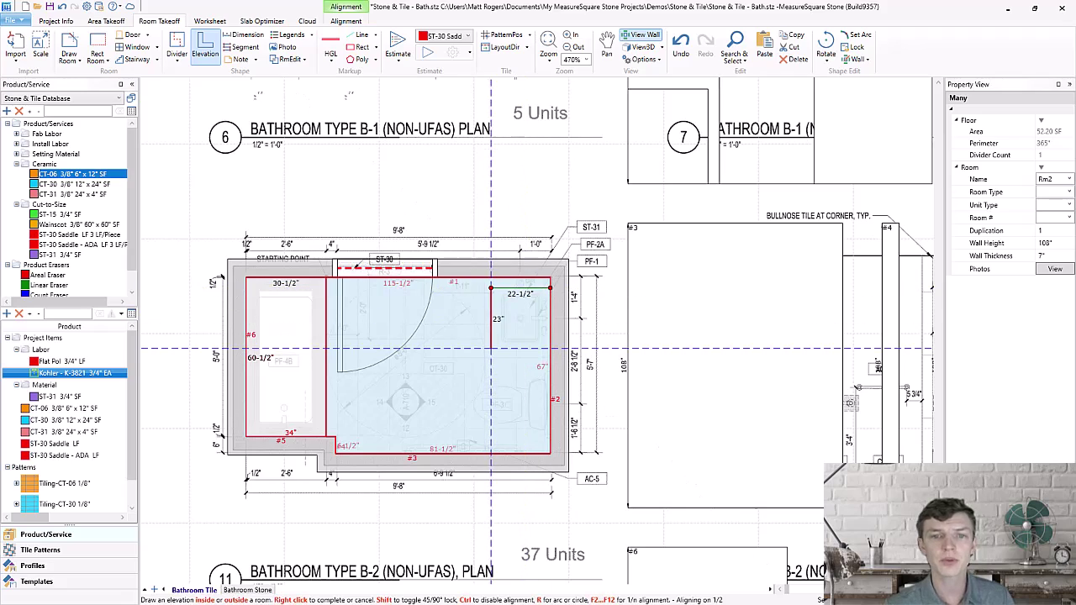
left_click(490, 350)
left_click(551, 350)
right_click(551, 349)
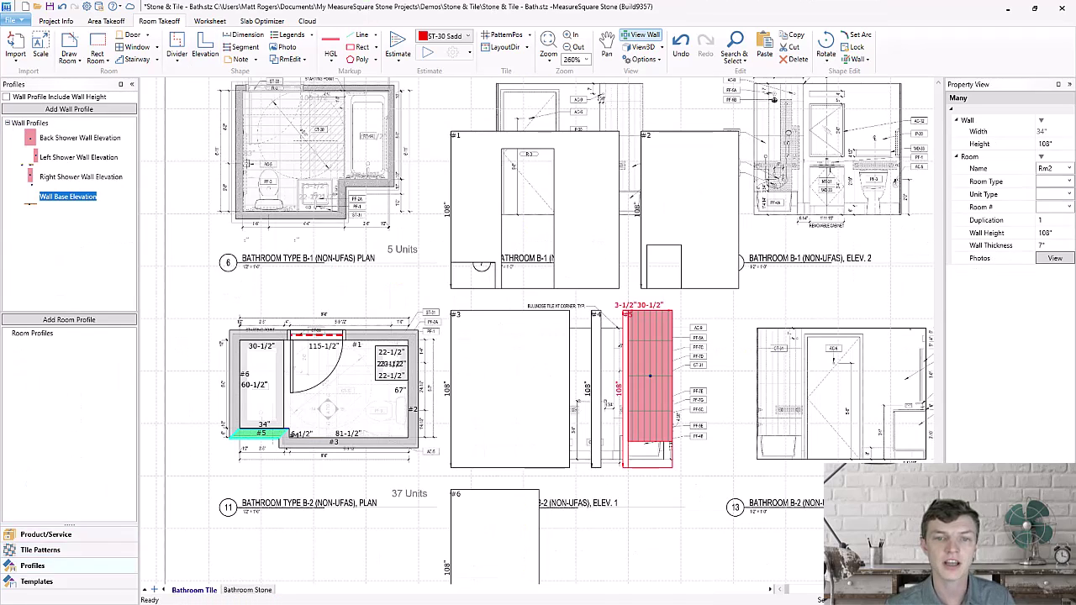
Assign the Right Shower Wall Elevation profile to wall #1 and the Wall Base Elevation profile to walls #2, #3 and #4 of the B-2 room
left_click(80, 177)
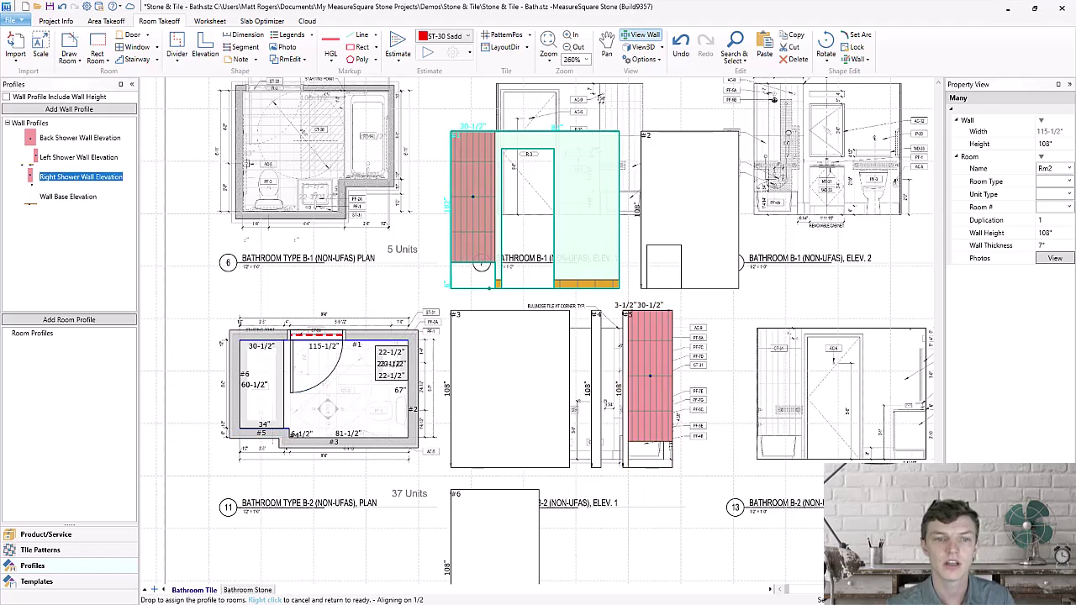
left_click(68, 196)
left_click(691, 210)
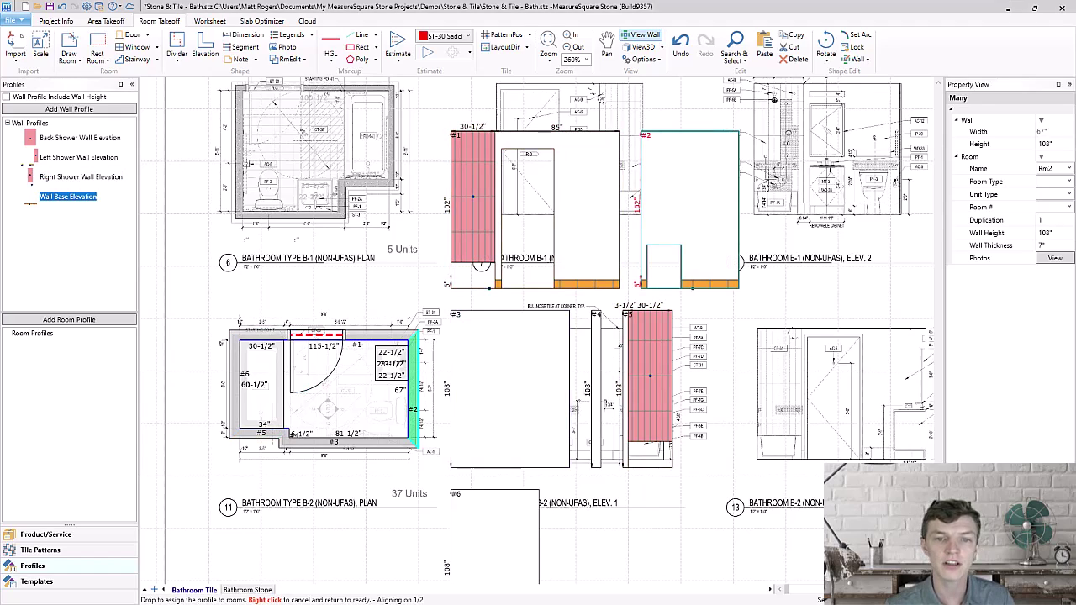
left_click(521, 391)
left_click(596, 391)
middle_click_drag(596, 403, 591, 277)
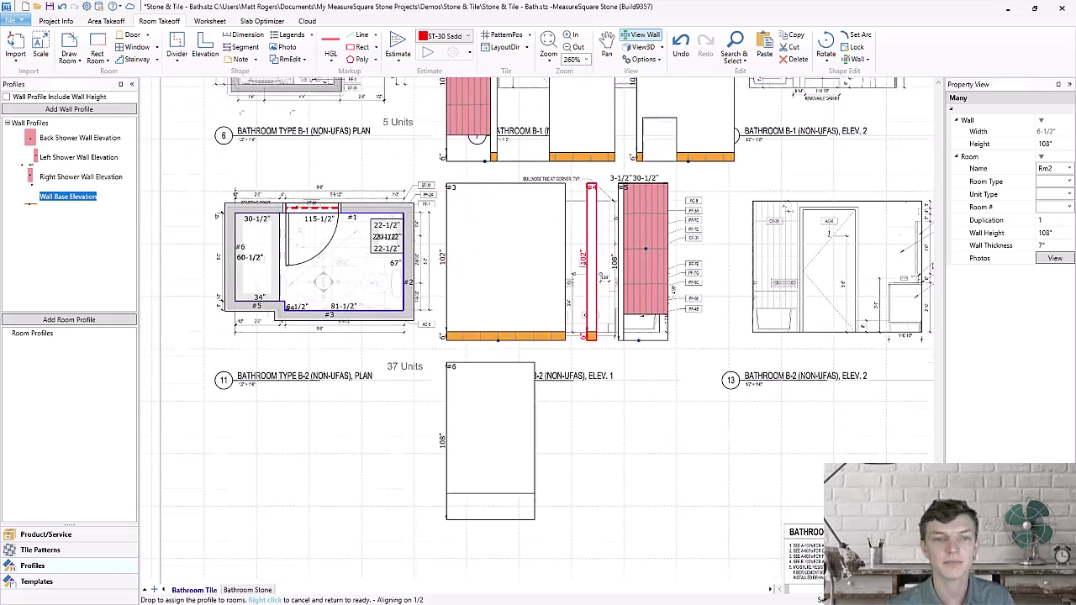
Assign the Back Shower Wall Elevation profile to wall #6 of the B-2 room
left_click(80, 137)
left_click(490, 415)
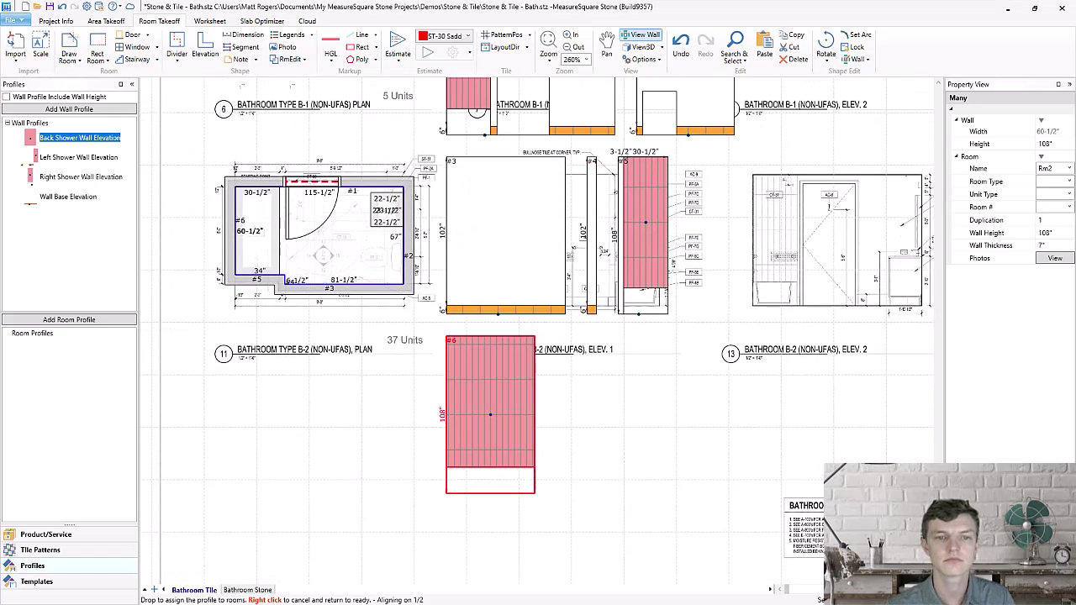
right_click(491, 415)
Apply the CT-30 3/8" 12" x 24" tile to the floor of the B-2 (Non-UFAS) room
left_click(46, 535)
left_click(65, 420)
left_click(328, 239)
right_click(328, 240)
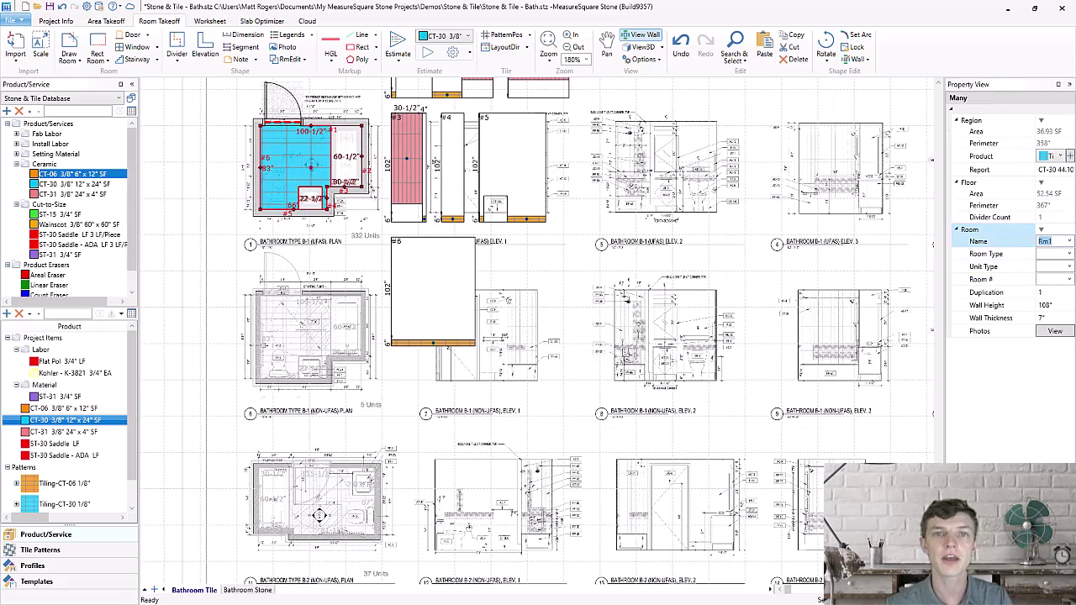
Name the room on the Bathroom Type B-1 (UFAS) plan B-1 (UFAS), with room type Bathroom and unit type B-1 (UFAS)
type("B-1 (UF")
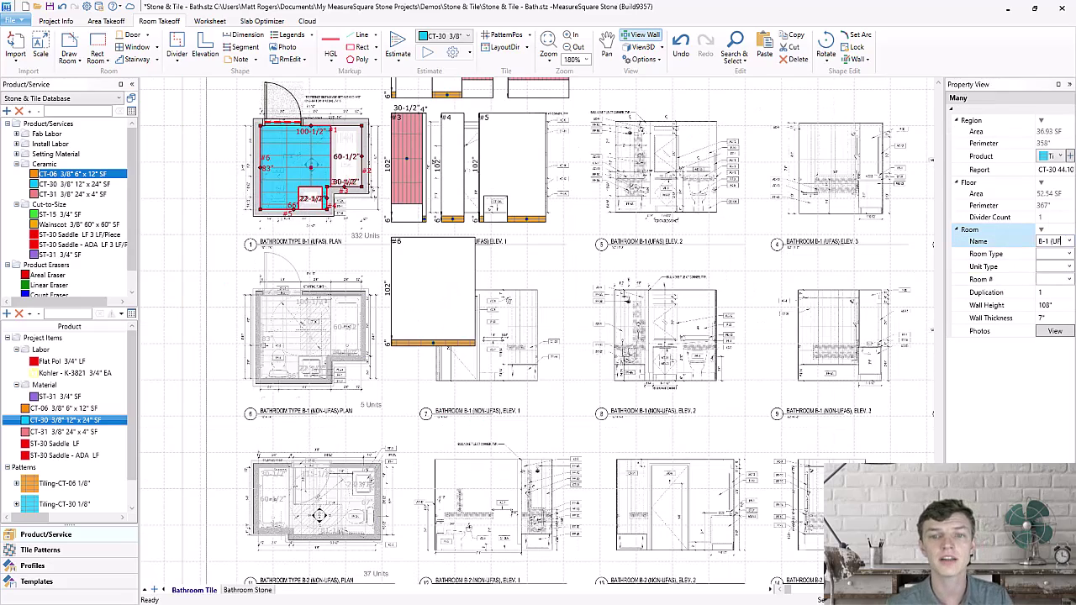
type("AS)")
key("Tab")
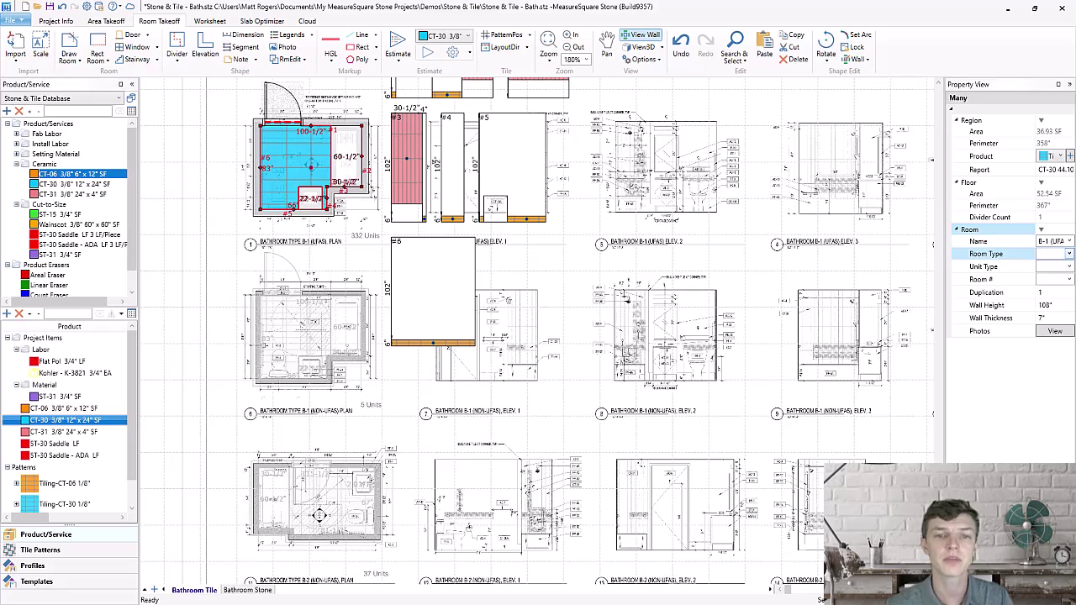
left_click(1070, 254)
left_click(1040, 289)
left_click(1069, 267)
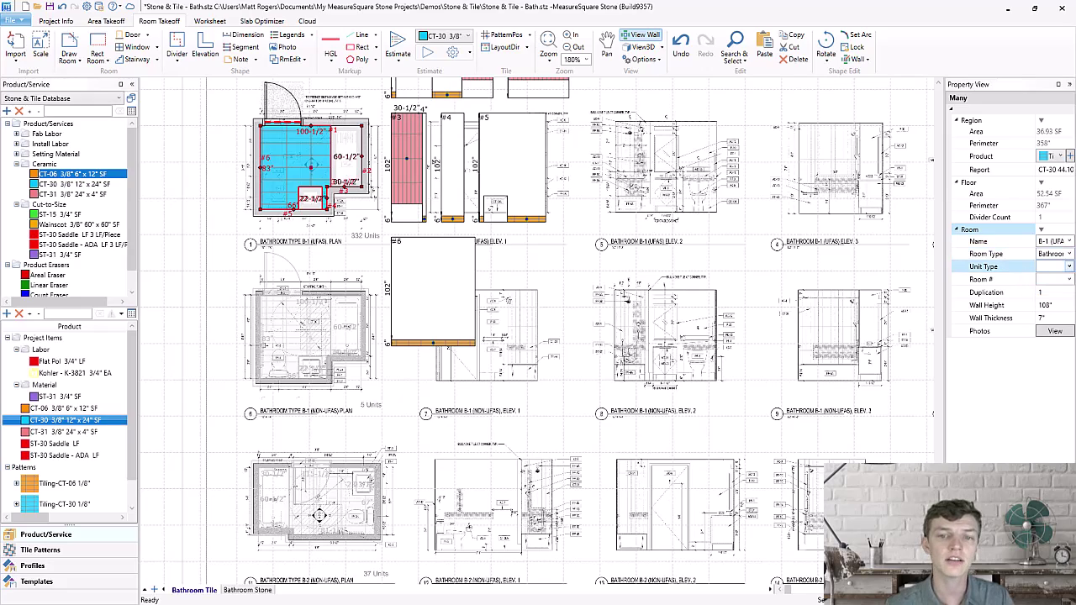
left_click(1041, 279)
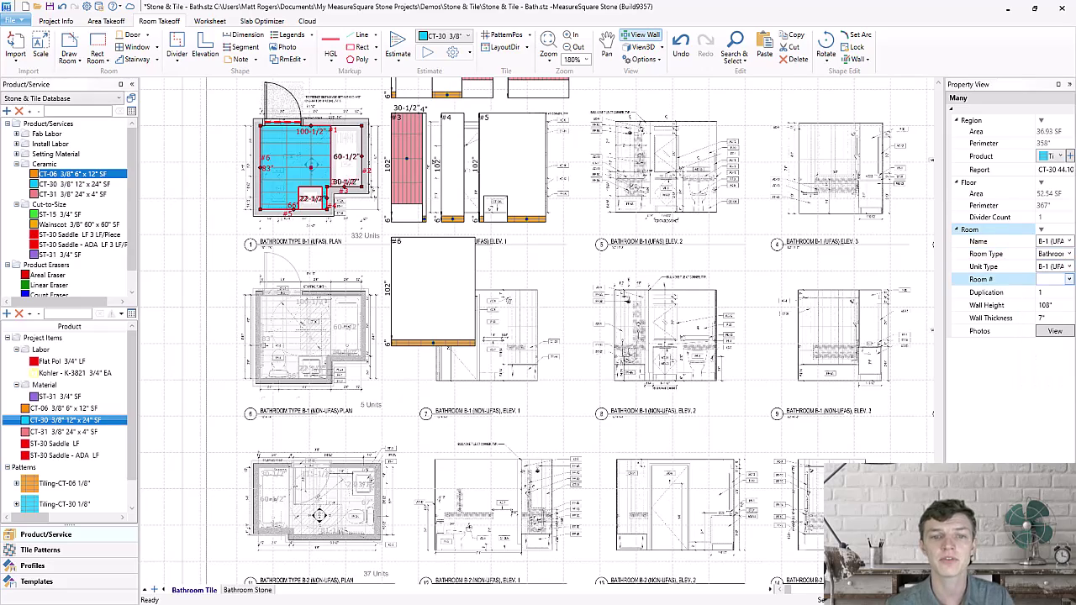
Set the B-1 (UFAS) room's number to B101 and its duplication to 332
left_click(1070, 279)
left_click(1041, 437)
left_click(1051, 292)
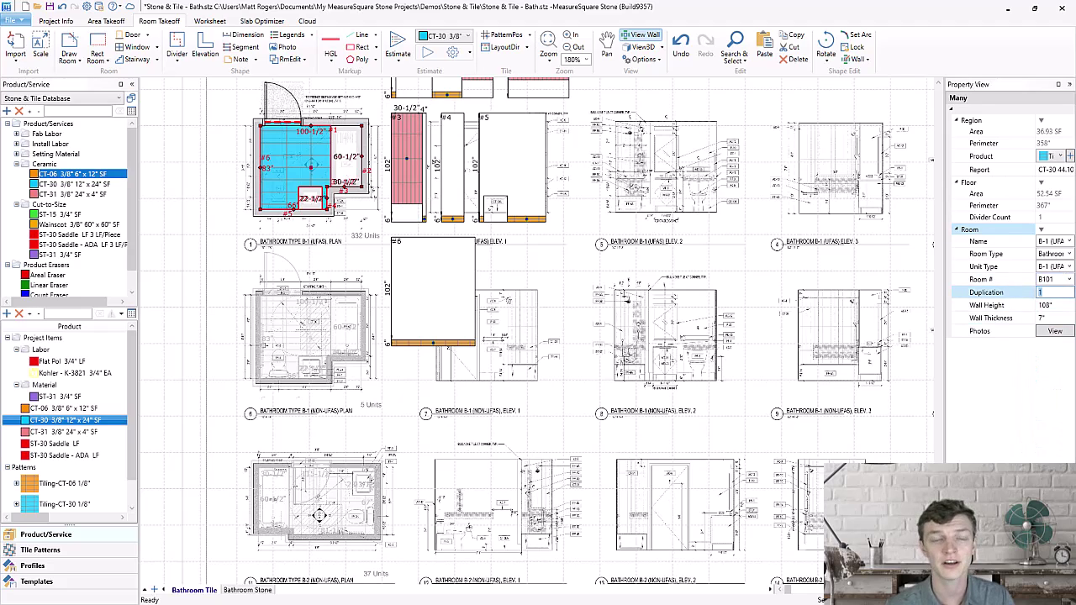
type("332")
key("Return")
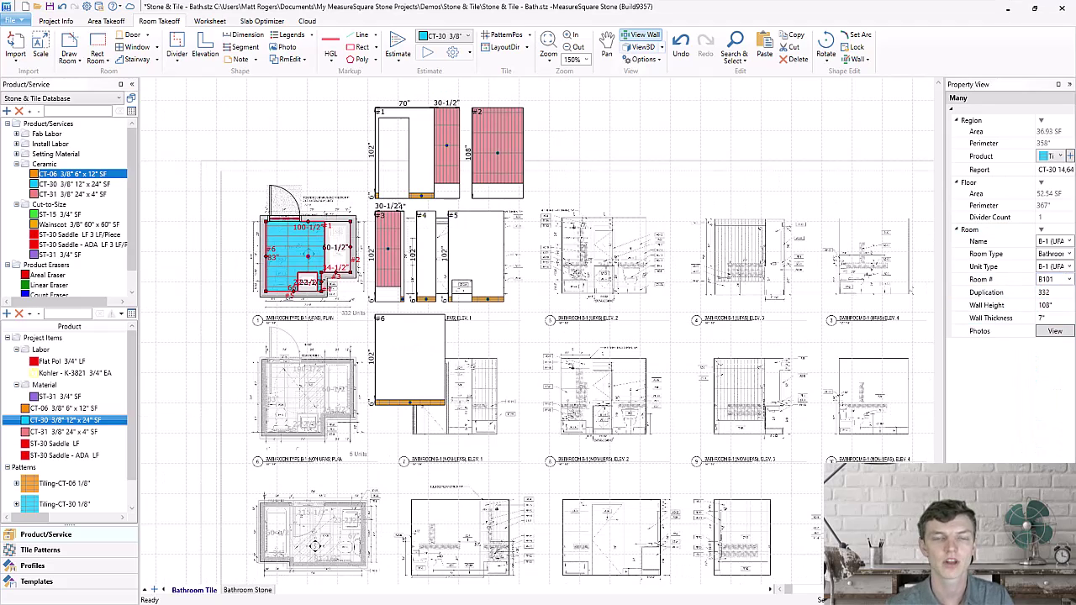
Examine the tiled B-1 (UFAS) room in 3D from several angles and return to the plan
left_click(643, 47)
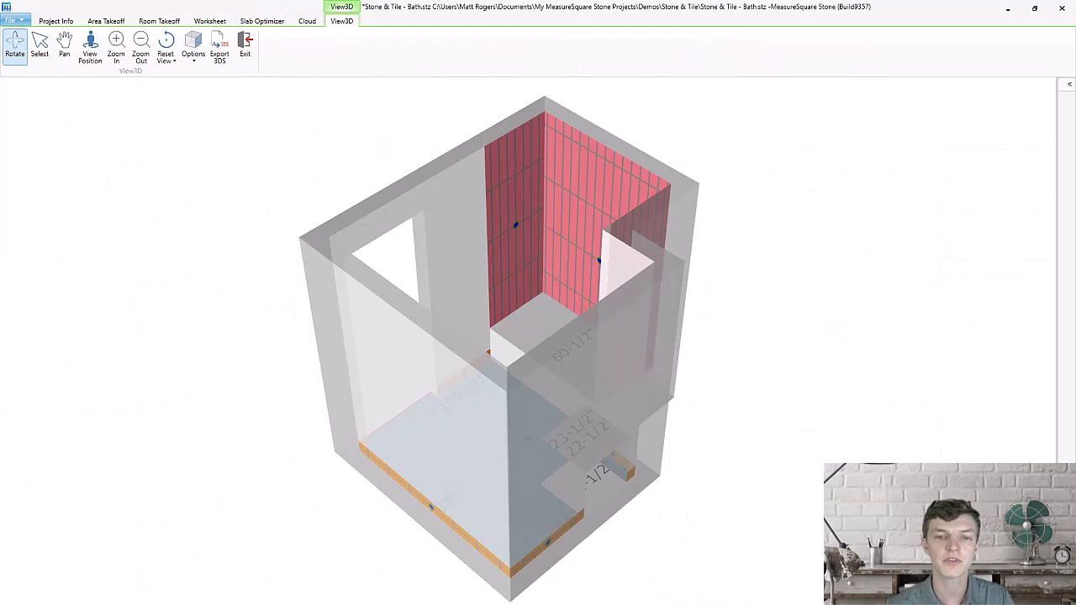
left_click_drag(504, 328, 651, 368)
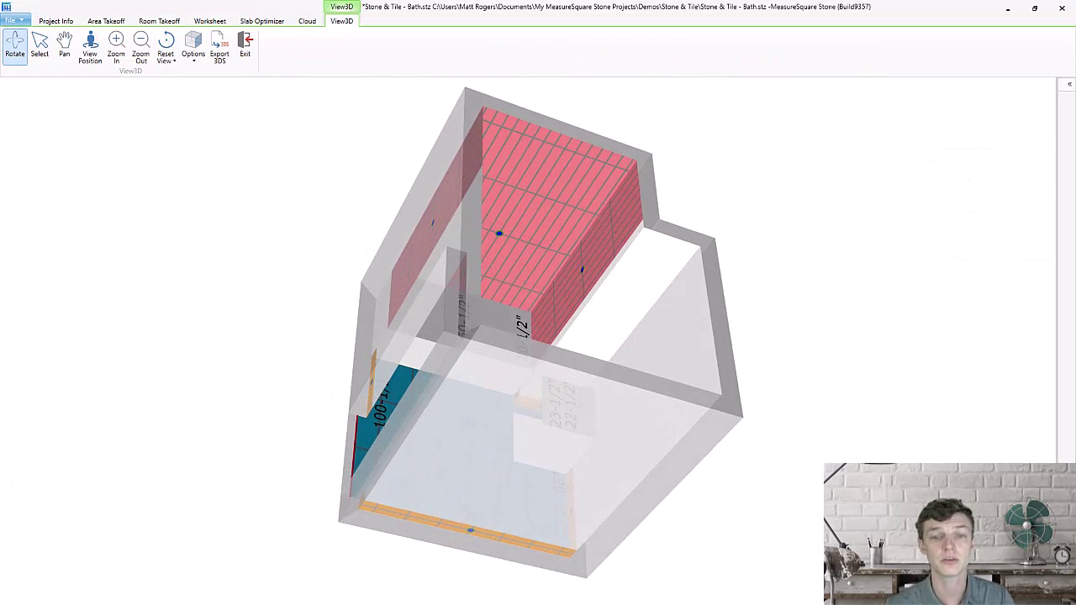
left_click_drag(523, 326, 542, 322)
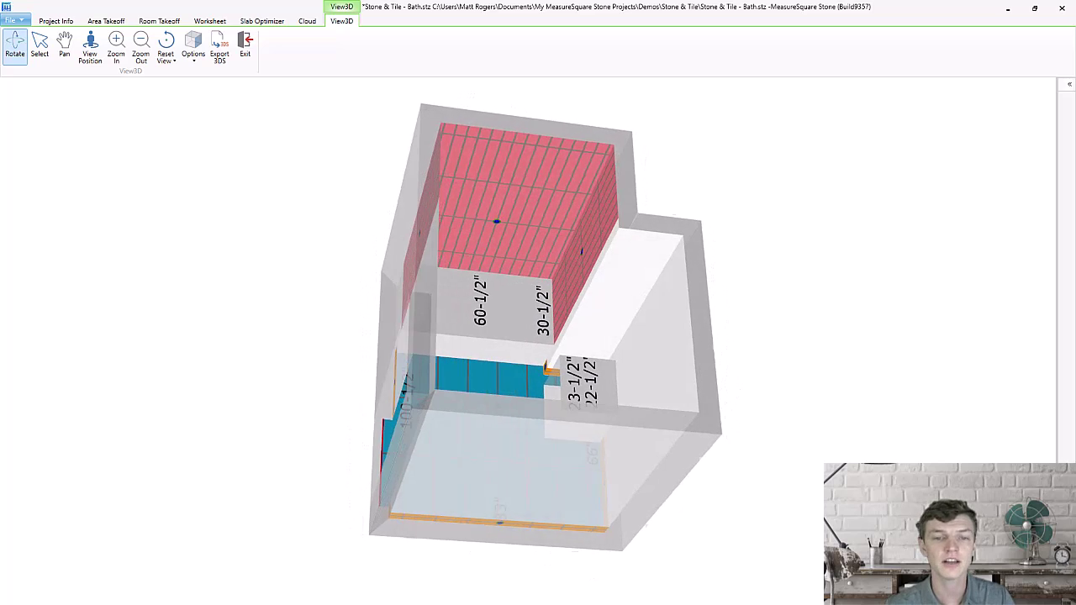
left_click(245, 46)
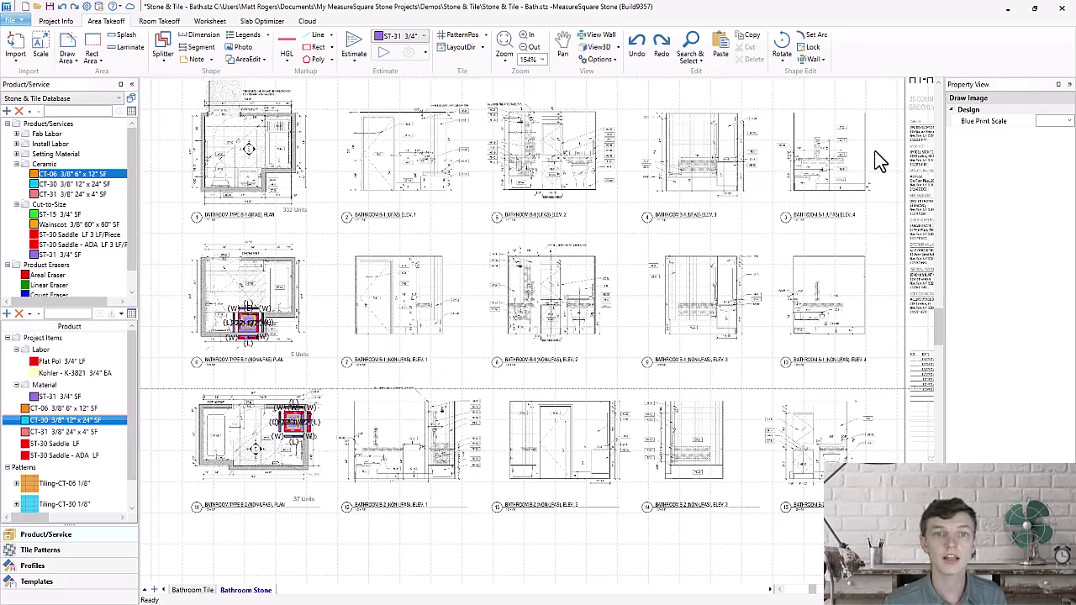
On the Bathroom Stone page, draw the ST-31 vanity top over the B-1 (UFAS) plan's sink, about 23-1/2" by 22-1/2"
scroll(879, 160, "up", 5)
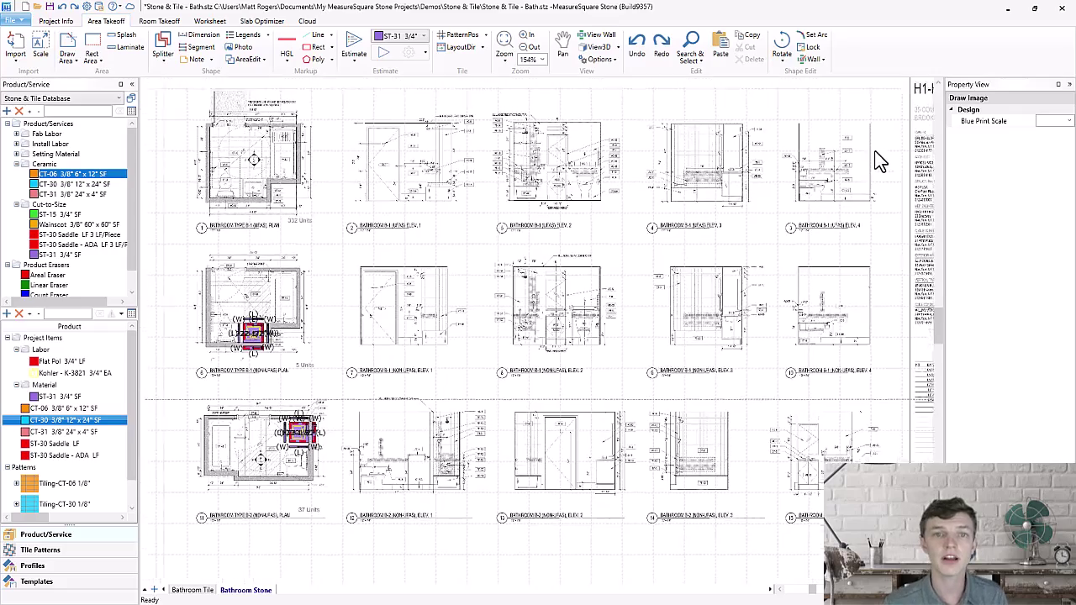
scroll(300, 274, "up", 3)
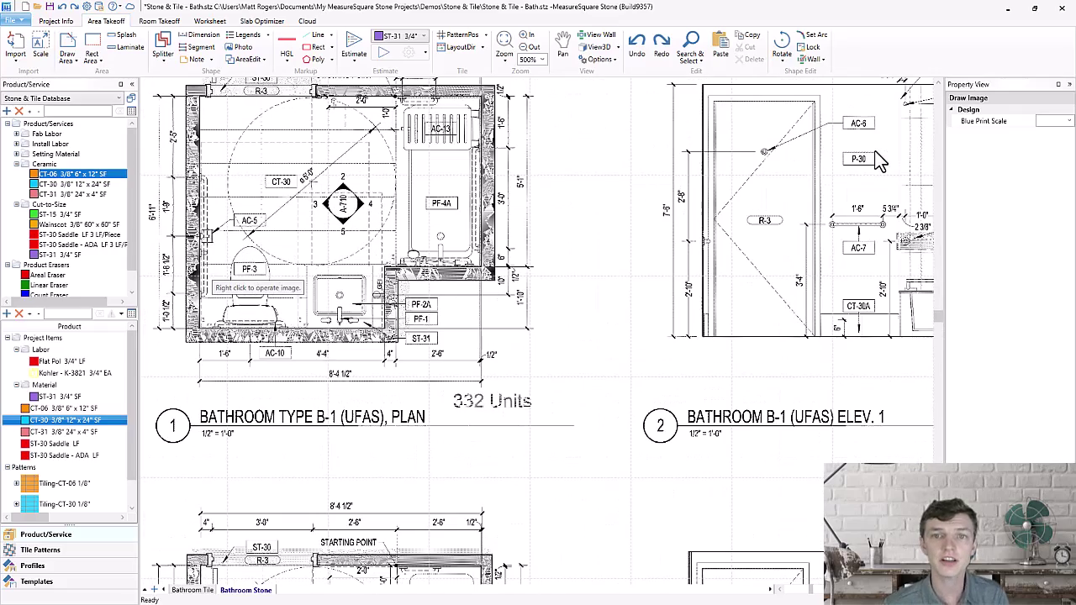
left_click(67, 46)
left_click(306, 328)
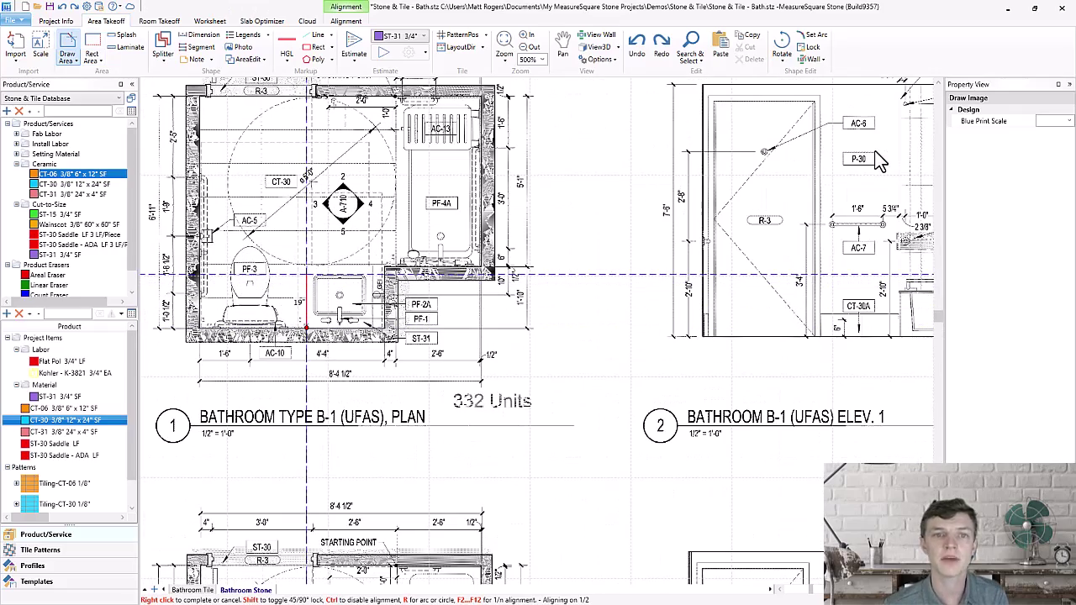
left_click(306, 265)
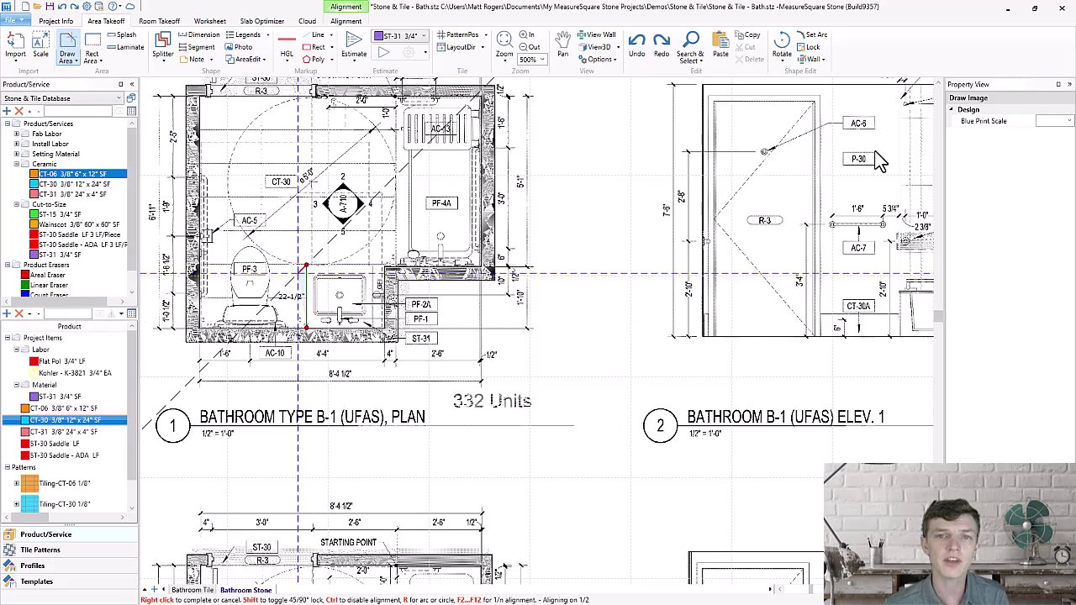
left_click(306, 268)
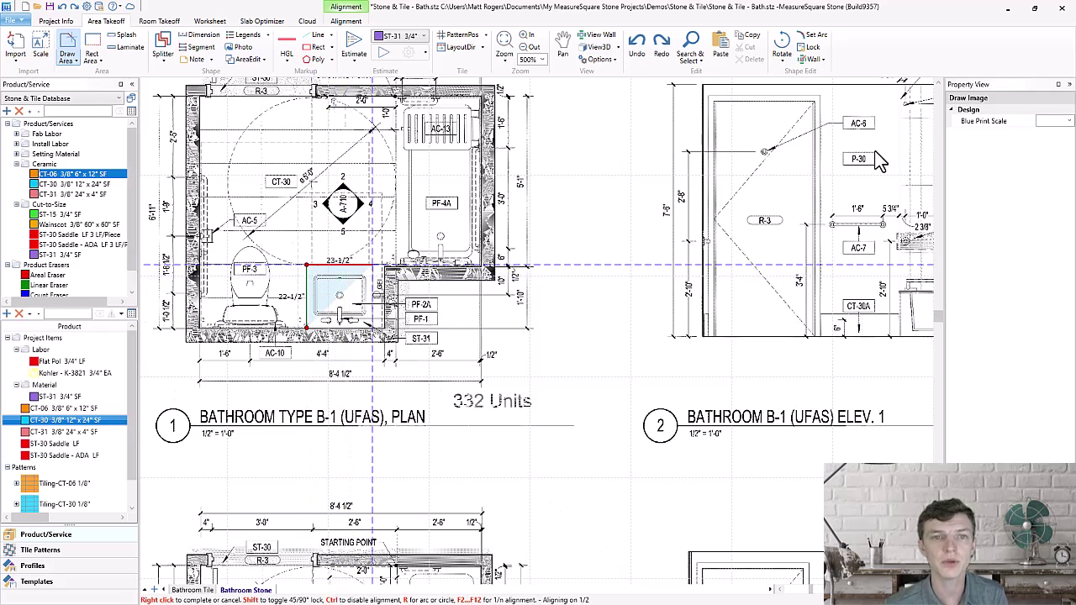
left_click(372, 266)
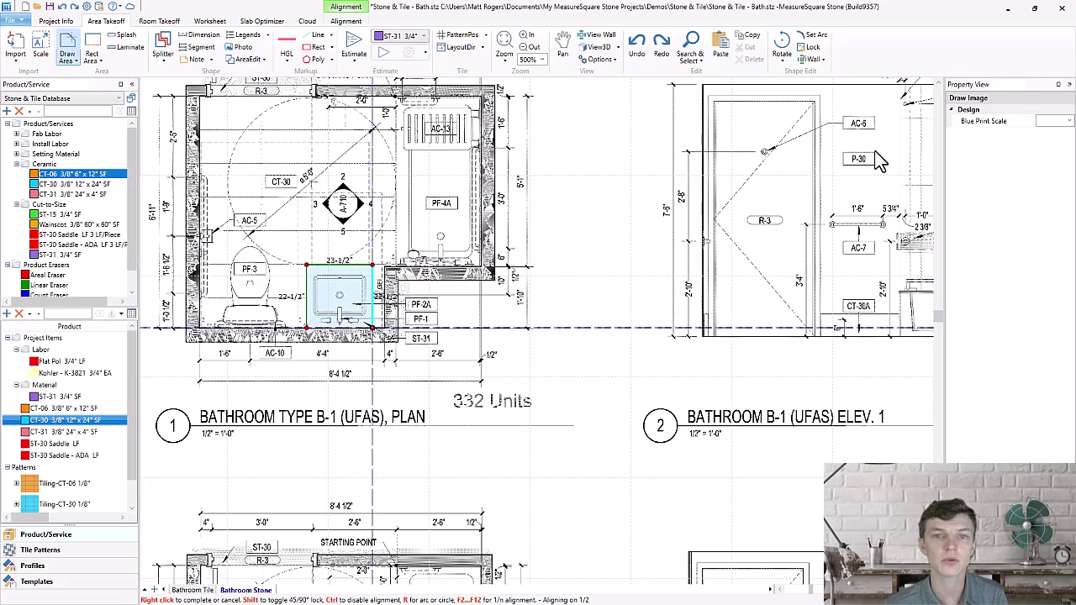
left_click(372, 328)
right_click(354, 311)
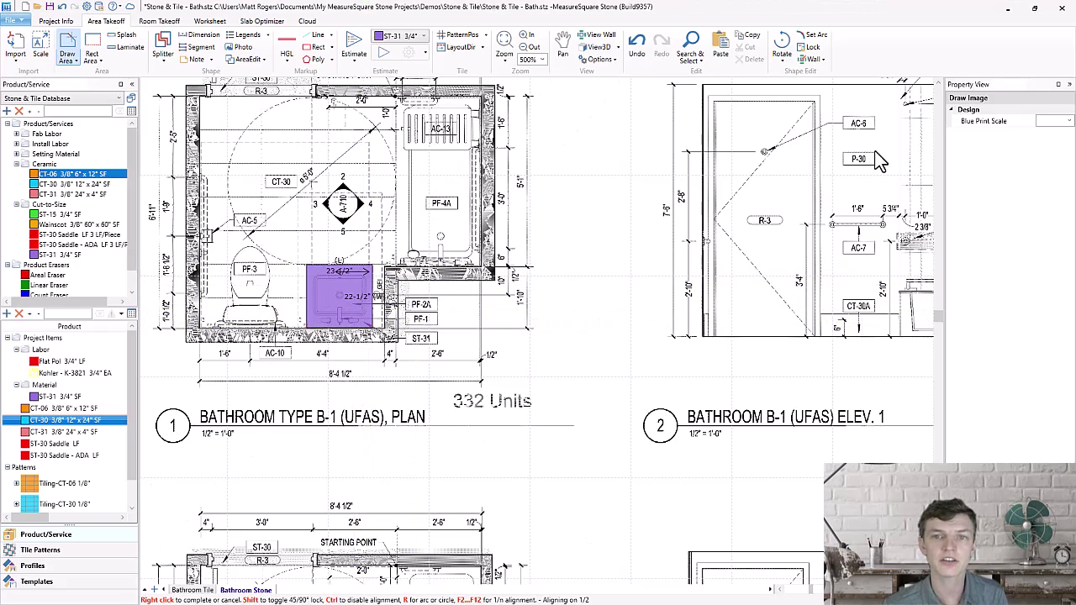
right_click(354, 310)
Add a splash along the rear wall edge of the B-1 (UFAS) vanity top and laminate strips along its other three edges
left_click(126, 34)
left_click(340, 328)
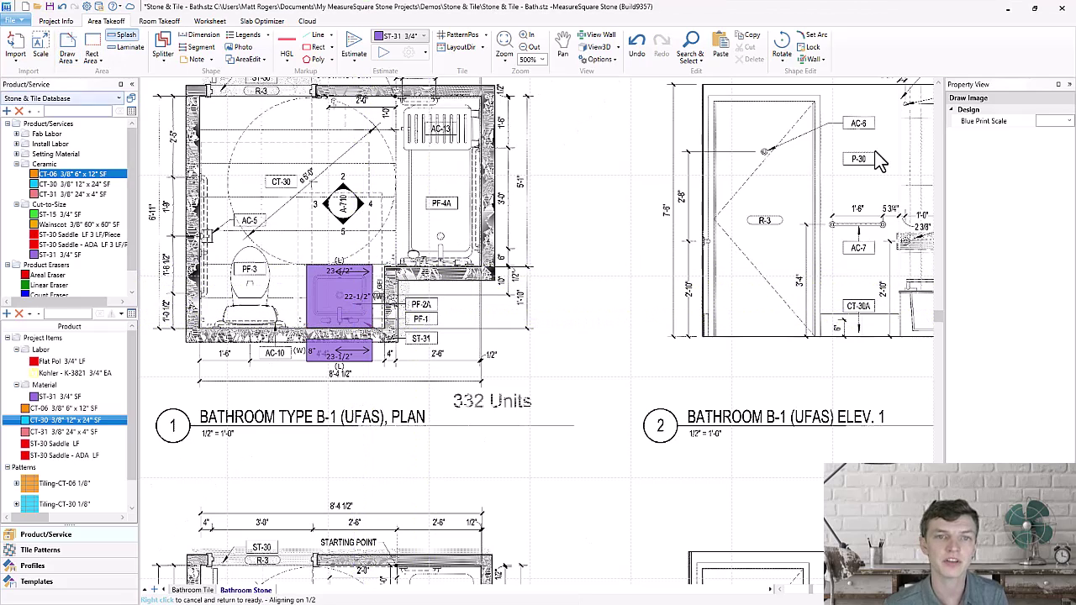
left_click(129, 47)
left_click(307, 296)
left_click(339, 264)
left_click(373, 296)
right_click(373, 297)
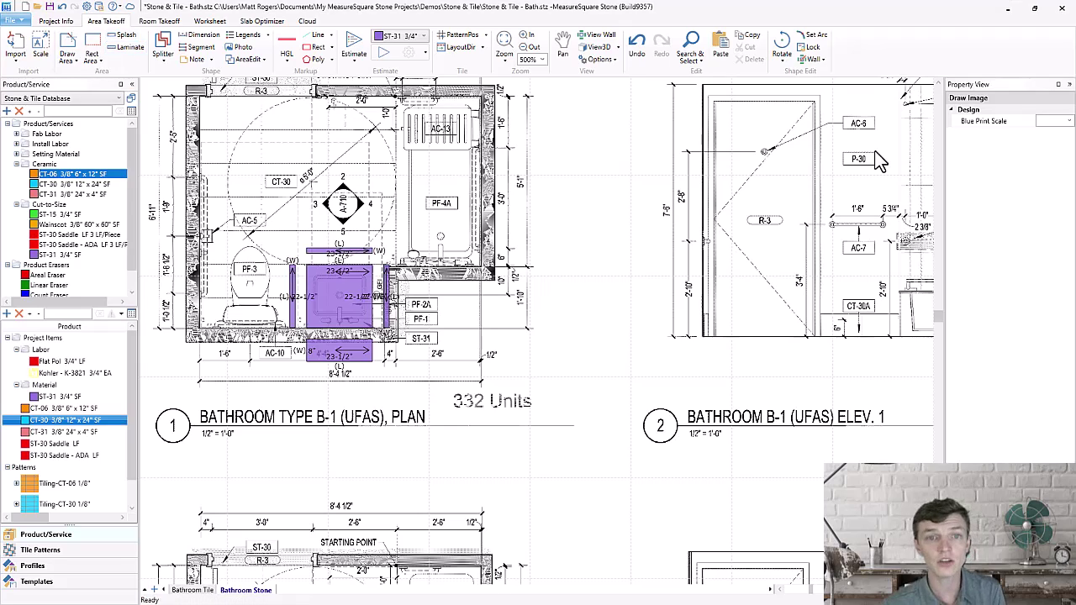
Assign Flat Pol 3/4" edging to the vanity top and its splash, and place the Kohler - K-3821 sink on the vanity top
left_click(62, 360)
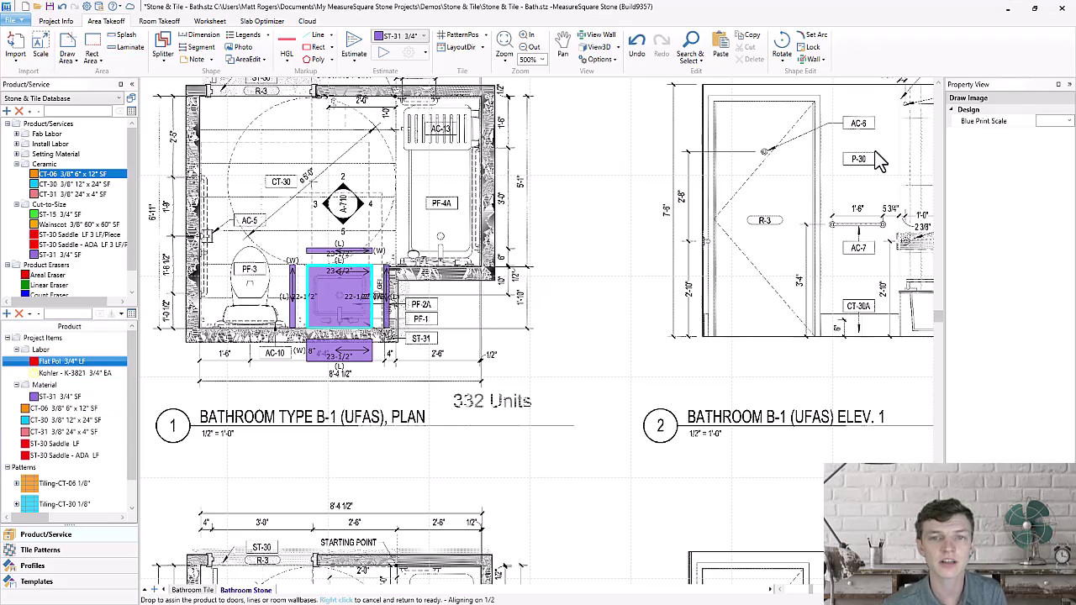
left_click(340, 296)
left_click(339, 351)
right_click(339, 350)
left_click(75, 374)
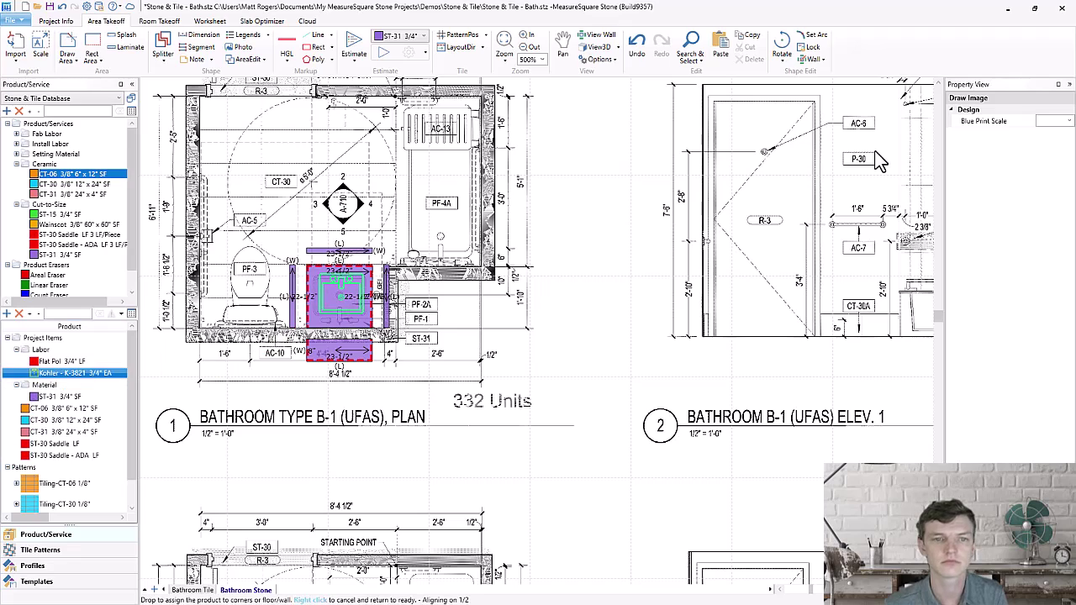
left_click(341, 296)
right_click(341, 296)
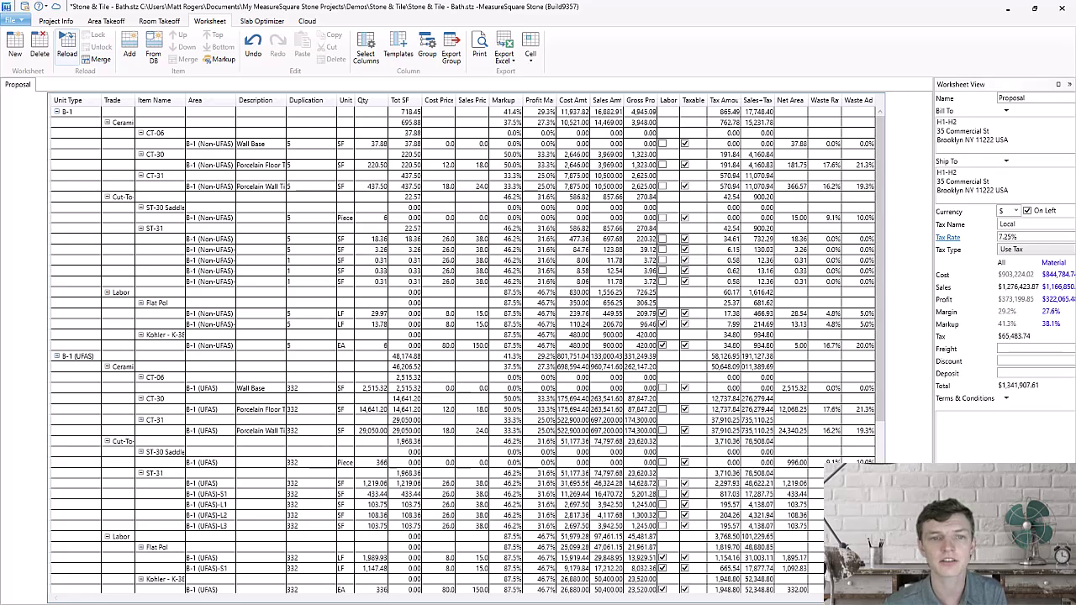
Reload the Proposal worksheet with the current takeoff and create a new worksheet from the Bid Proposal template
left_click(66, 46)
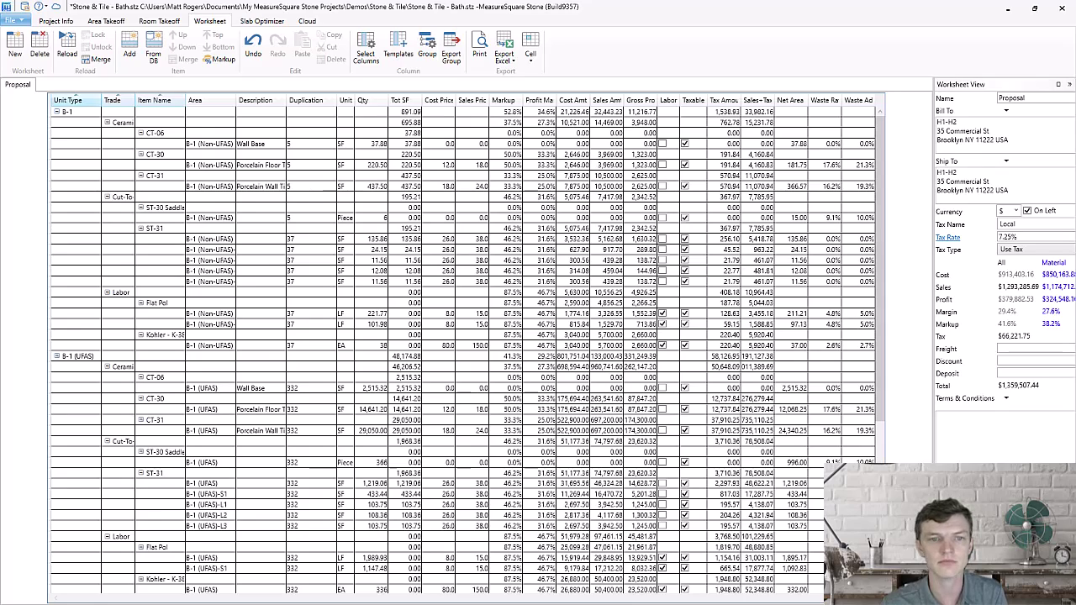
left_click(15, 47)
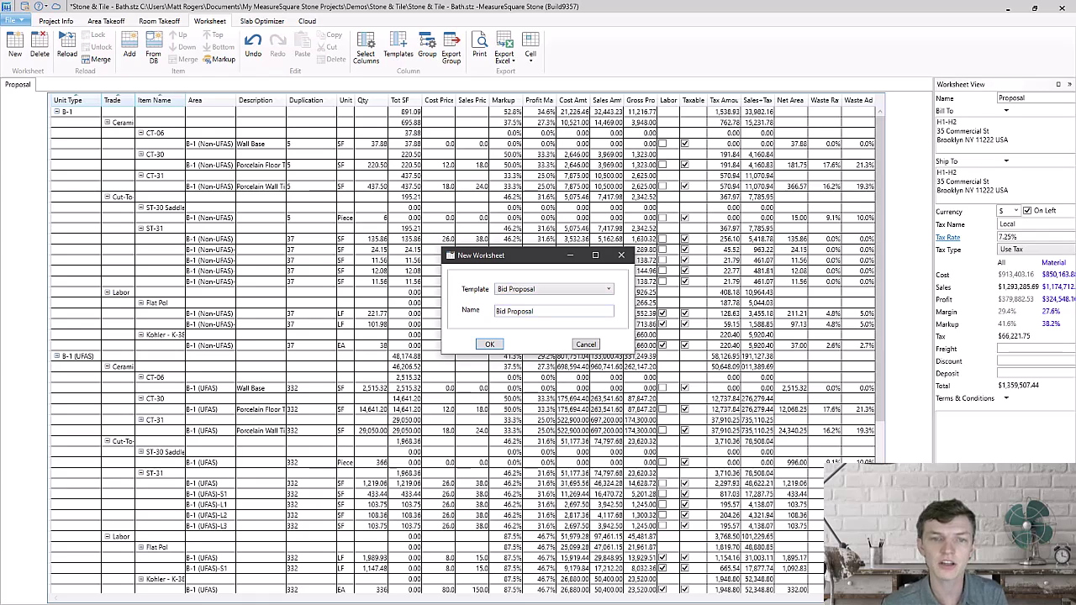
key("Return")
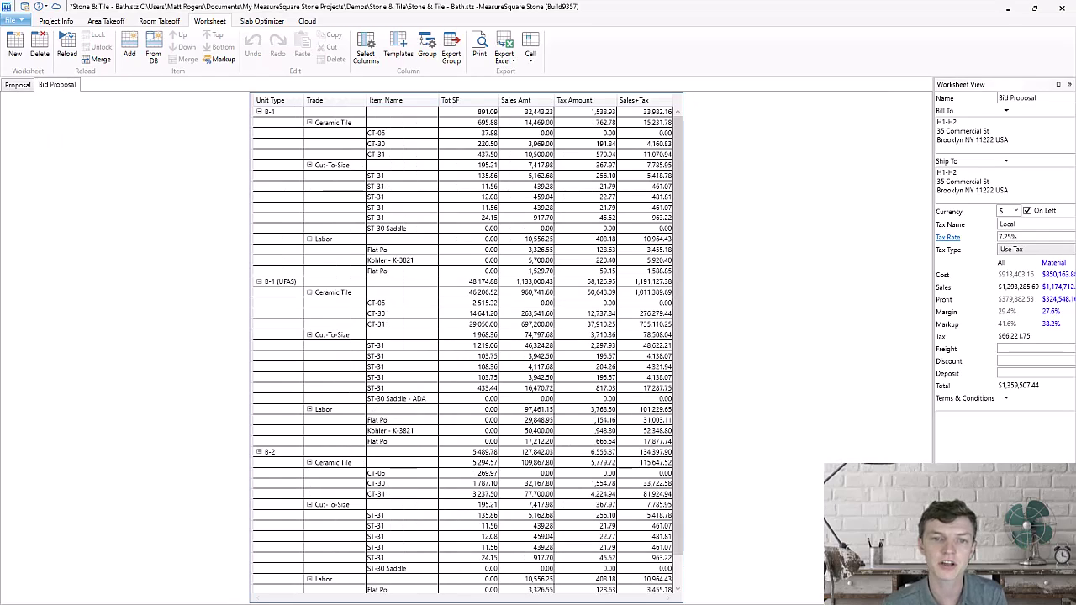
Collapse the Bid Proposal's unit type groups and expand only the B-1 group's details
right_click(284, 101)
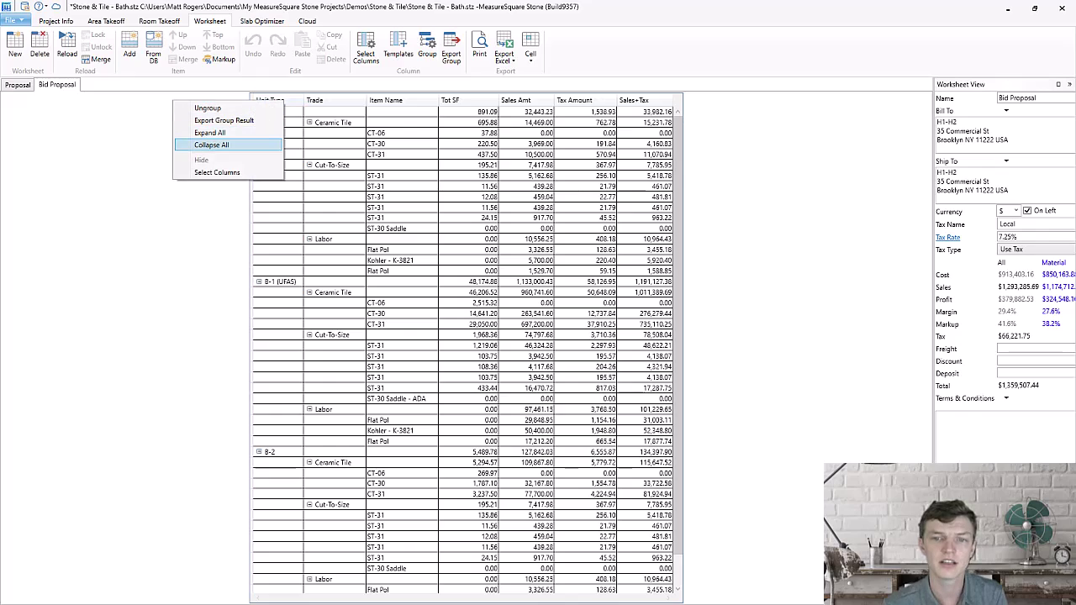
left_click(204, 144)
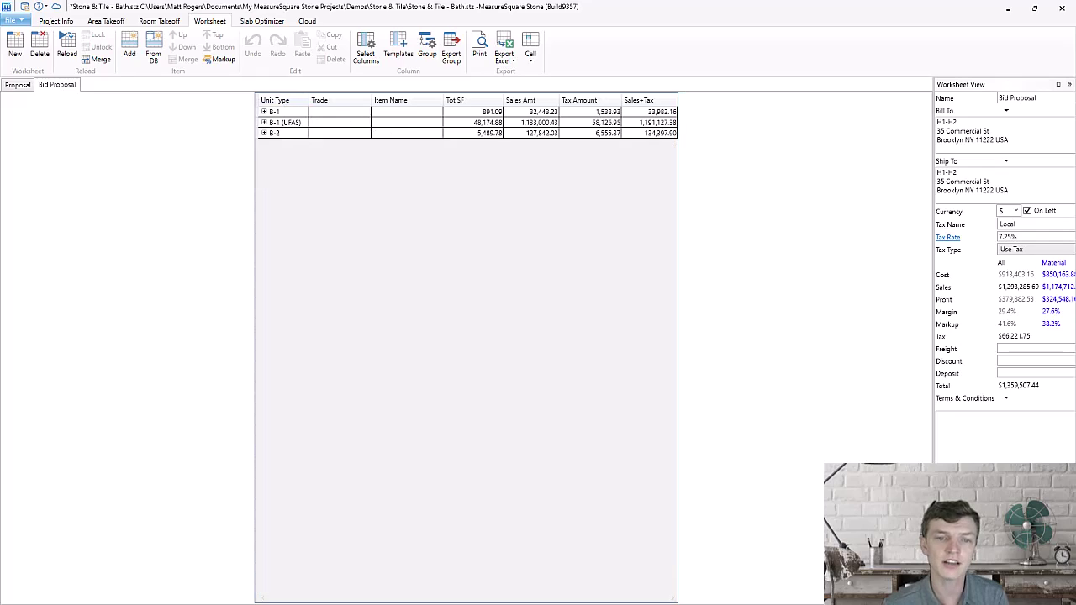
right_click(284, 101)
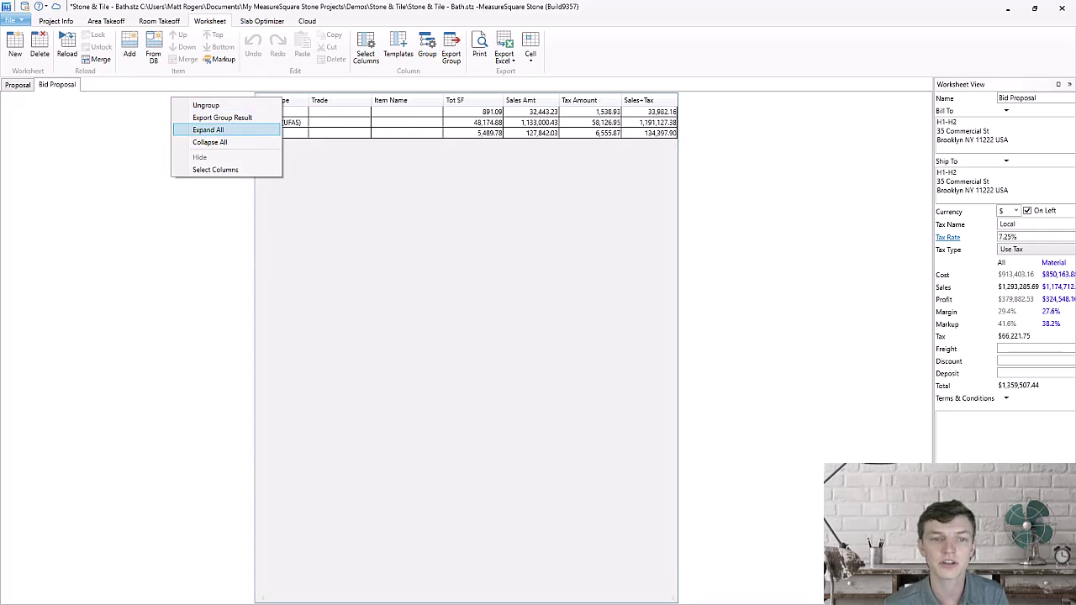
left_click(208, 130)
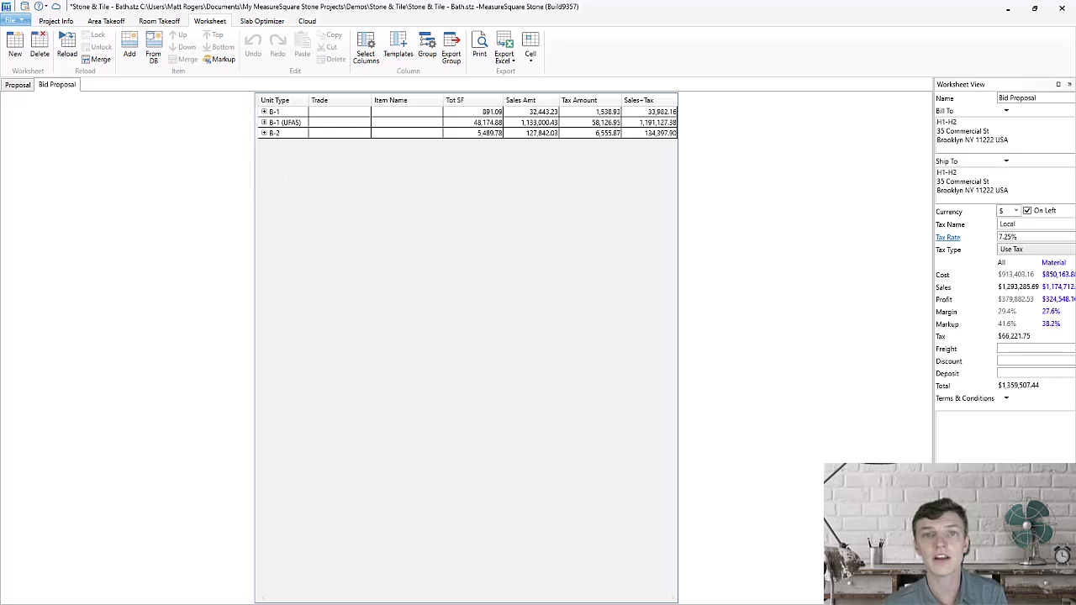
left_click(264, 111)
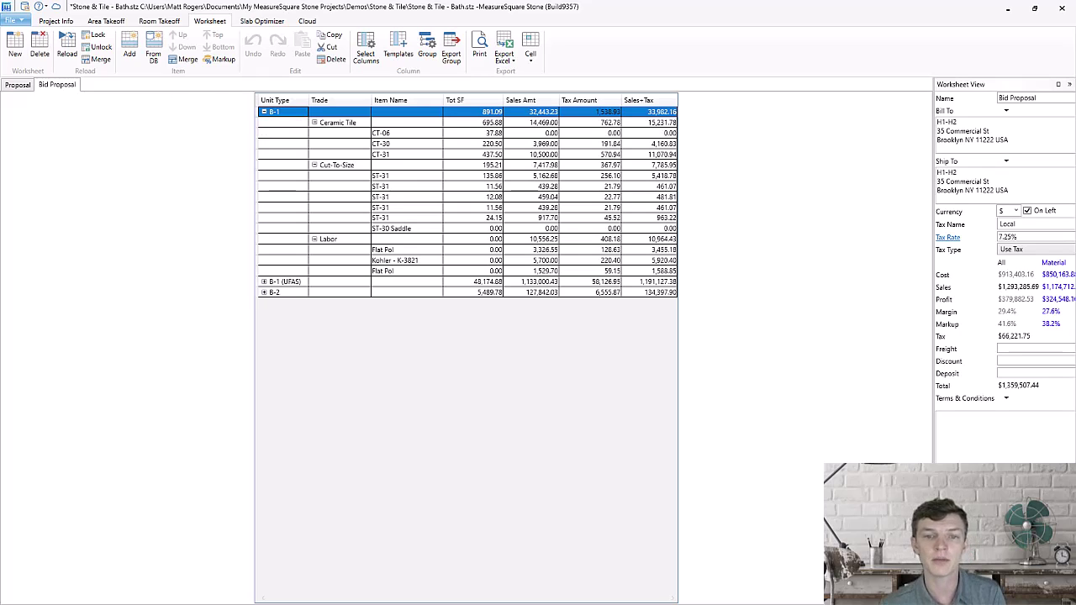
Expand all groups in the Bid Proposal worksheet
right_click(284, 100)
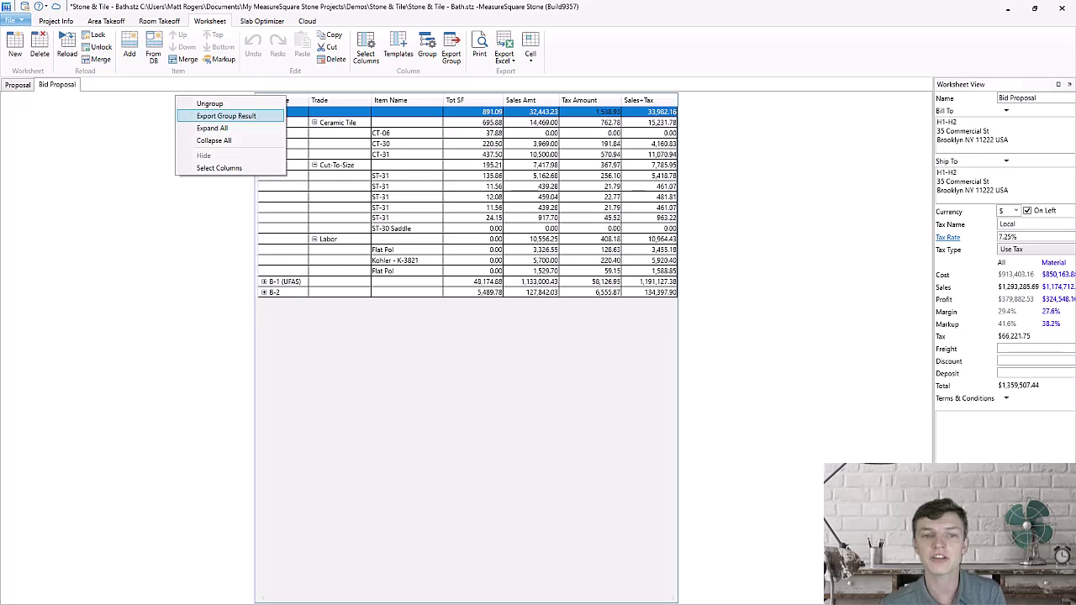
left_click(211, 129)
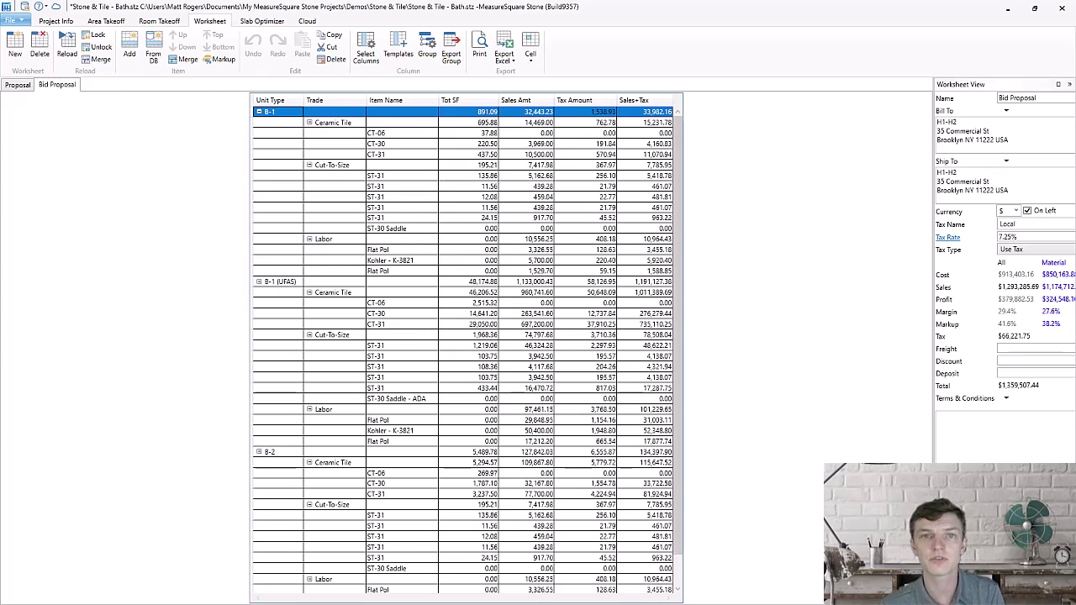
Load the Bid Proposal worksheet into the Slab Optimizer and run the cut for ST-31 with the existing blade and slab settings
left_click(263, 21)
left_click(14, 46)
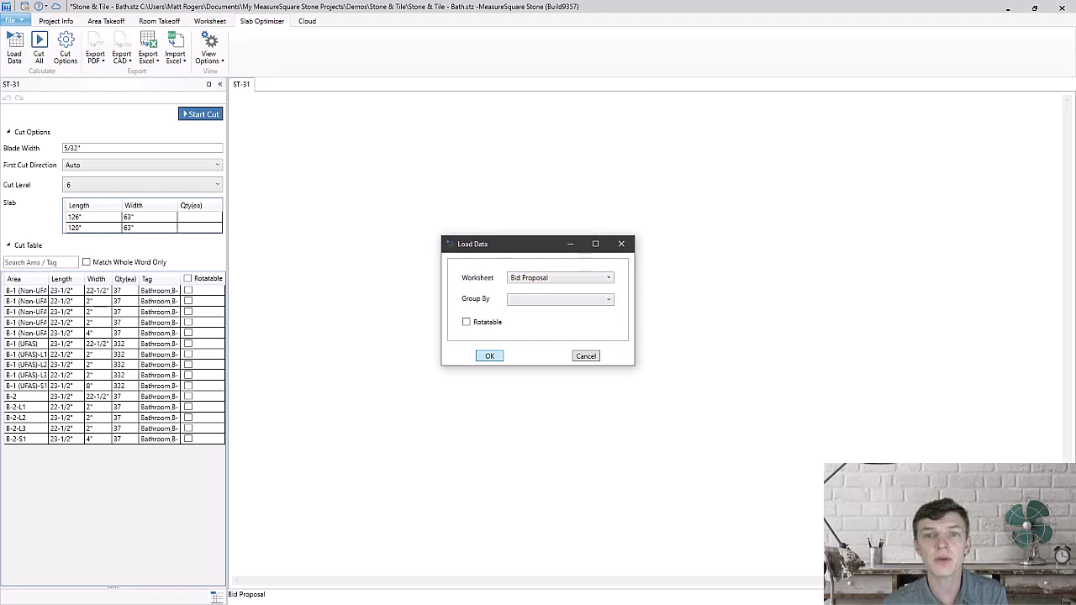
key("Return")
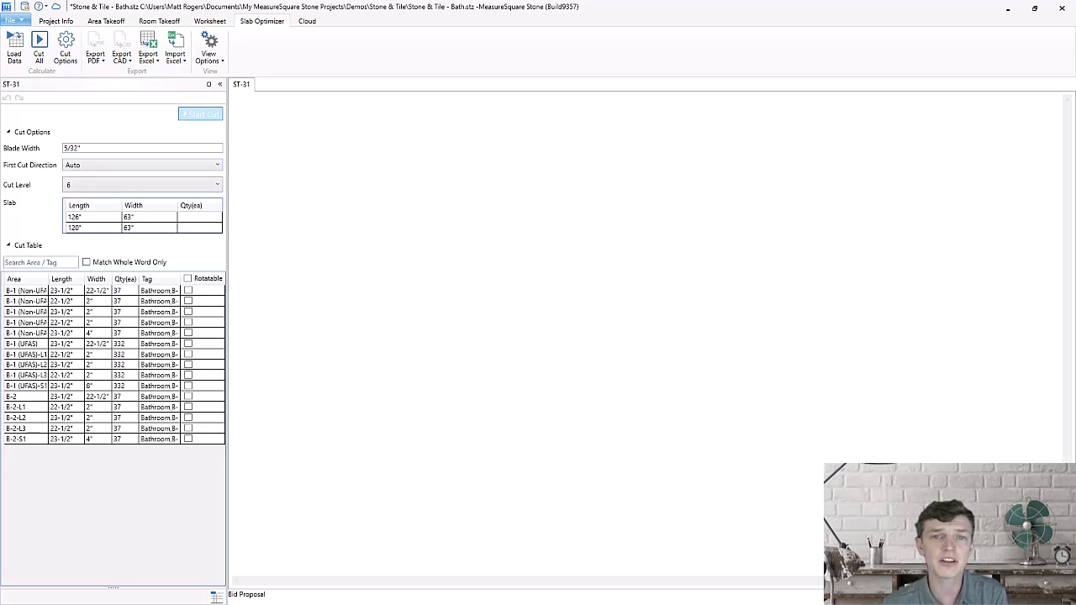
left_click(201, 114)
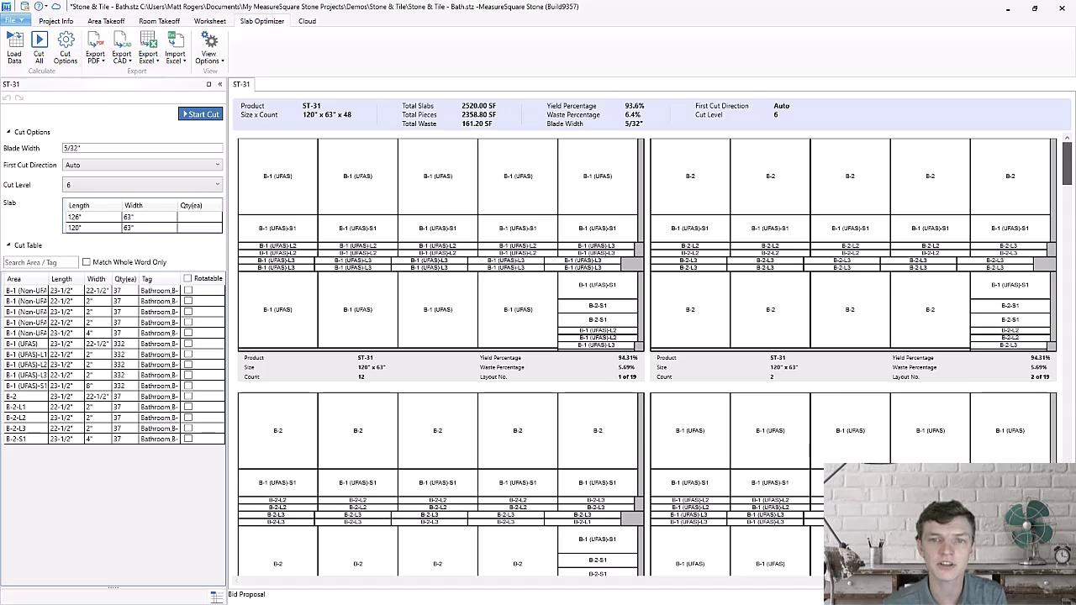
Examine the ST-31 slab layouts, locating the B-1 (Non-UFAS) and B-2 pieces from the cut table on the slabs
scroll(647, 358, "down", 3)
scroll(648, 357, "down", 3)
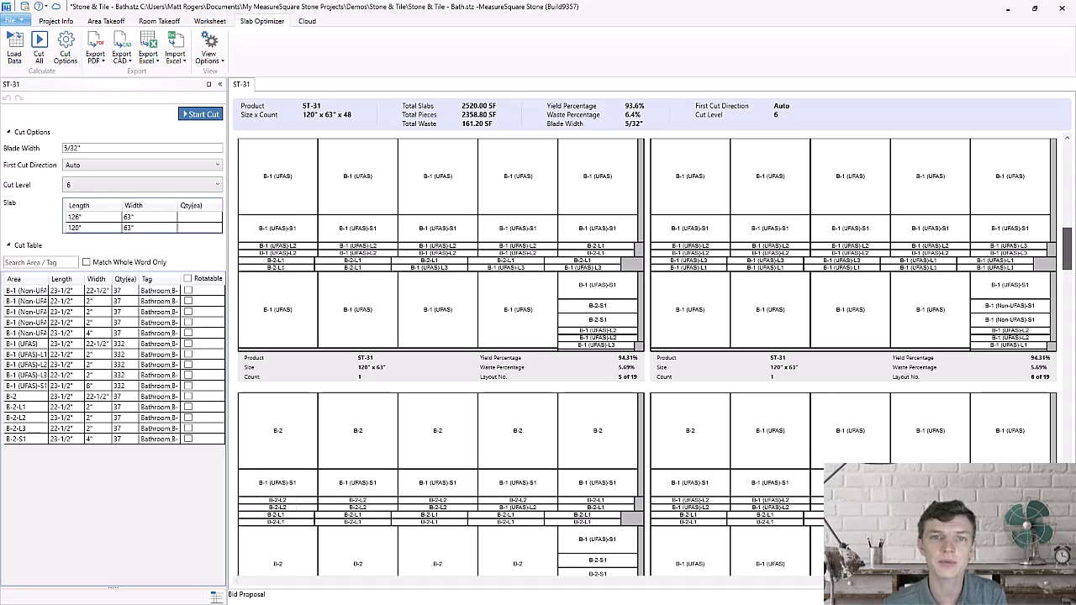
scroll(647, 358, "up", 6)
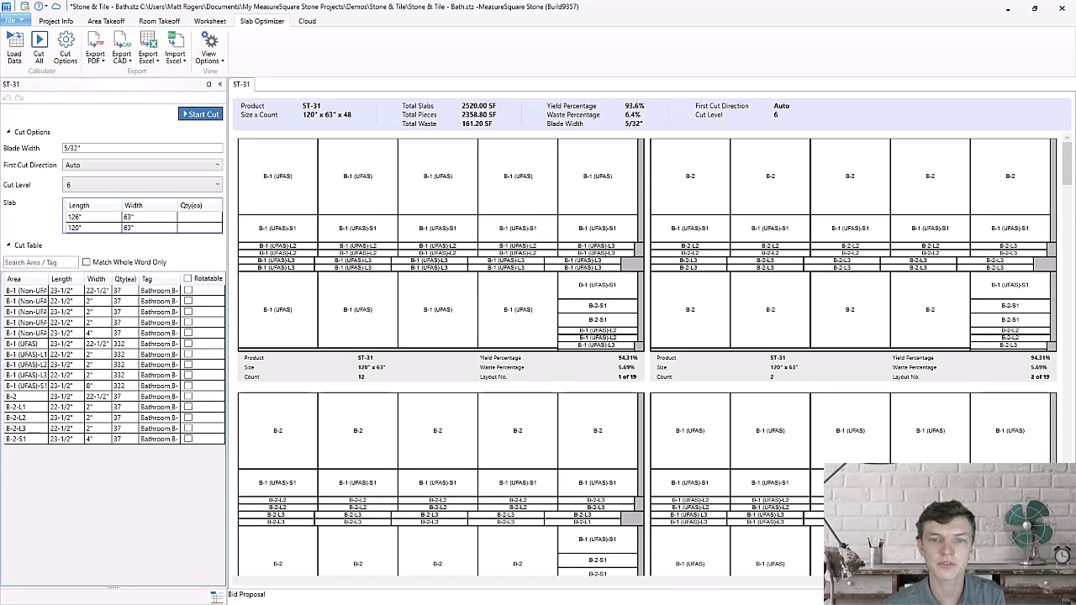
left_click(26, 291)
left_click(25, 312)
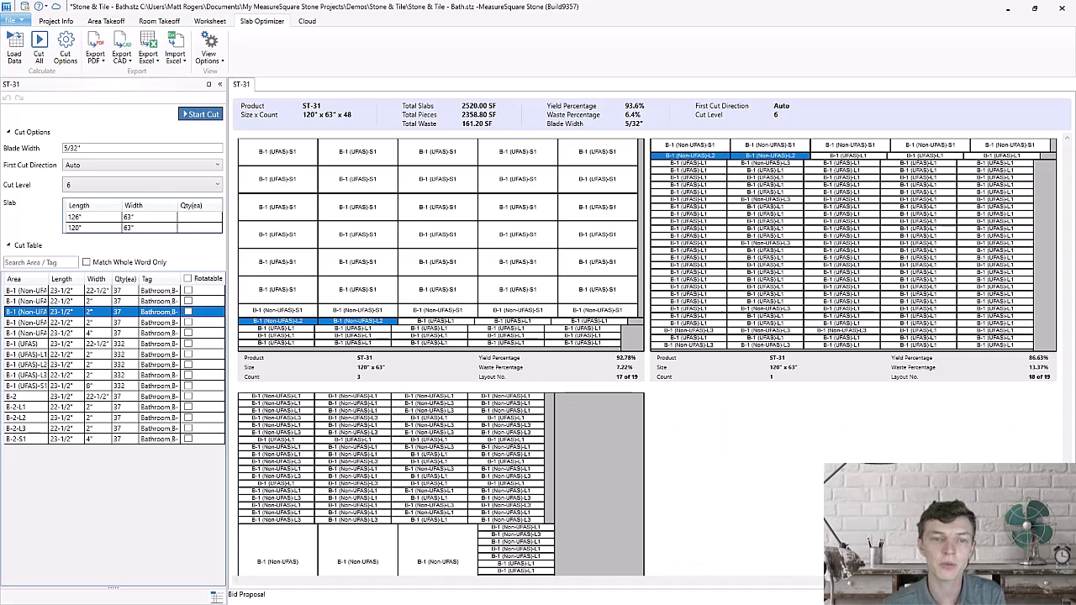
left_click(25, 397)
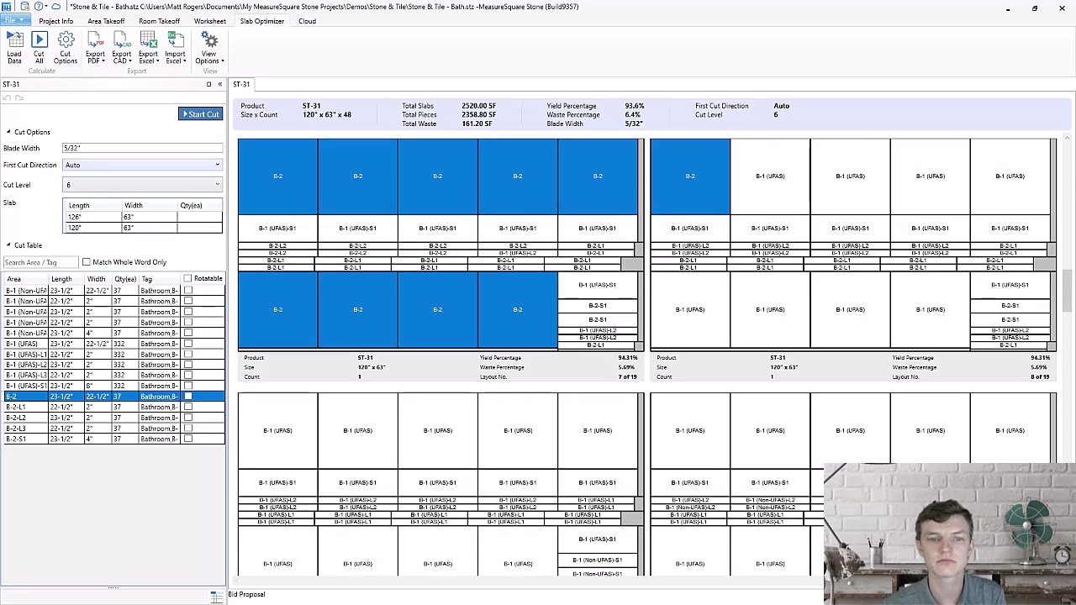
Generate a print preview of the project with the Bid Proposal worksheet included and the Proposal worksheet excluded
left_click(12, 20)
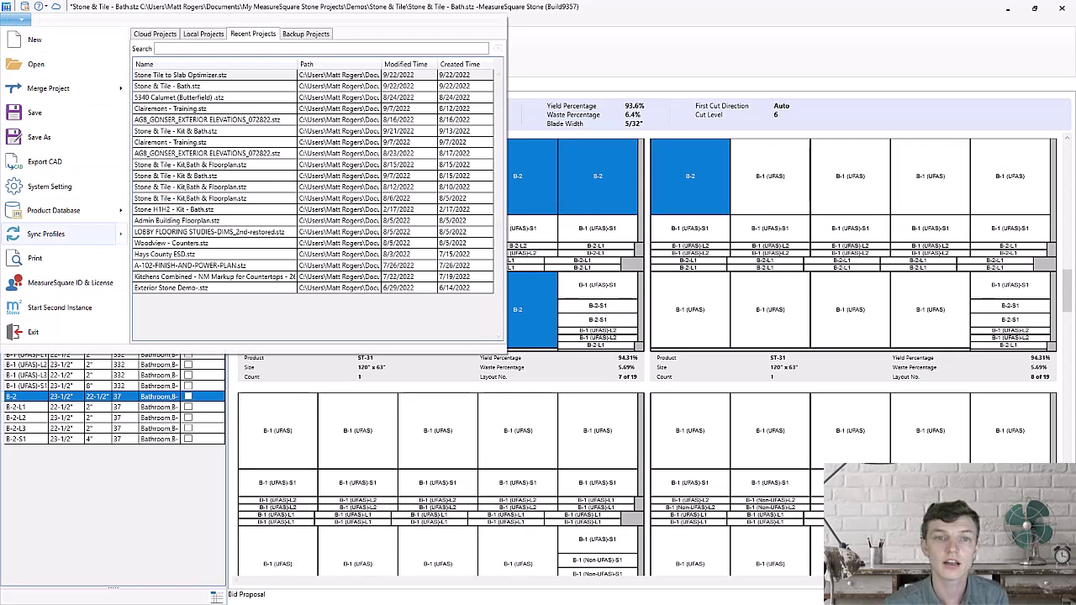
left_click(34, 258)
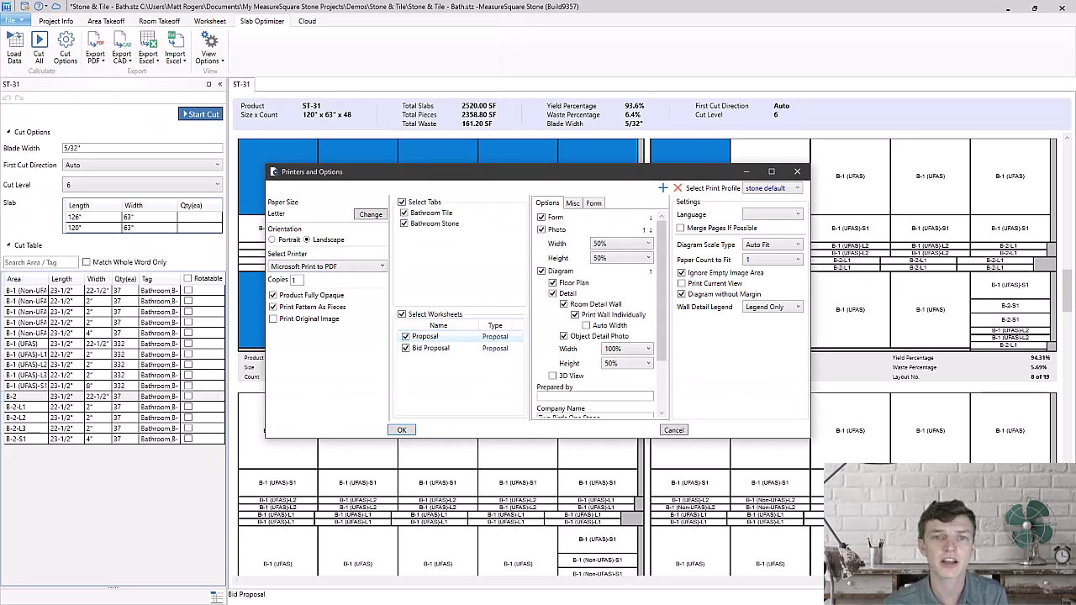
left_click(406, 337)
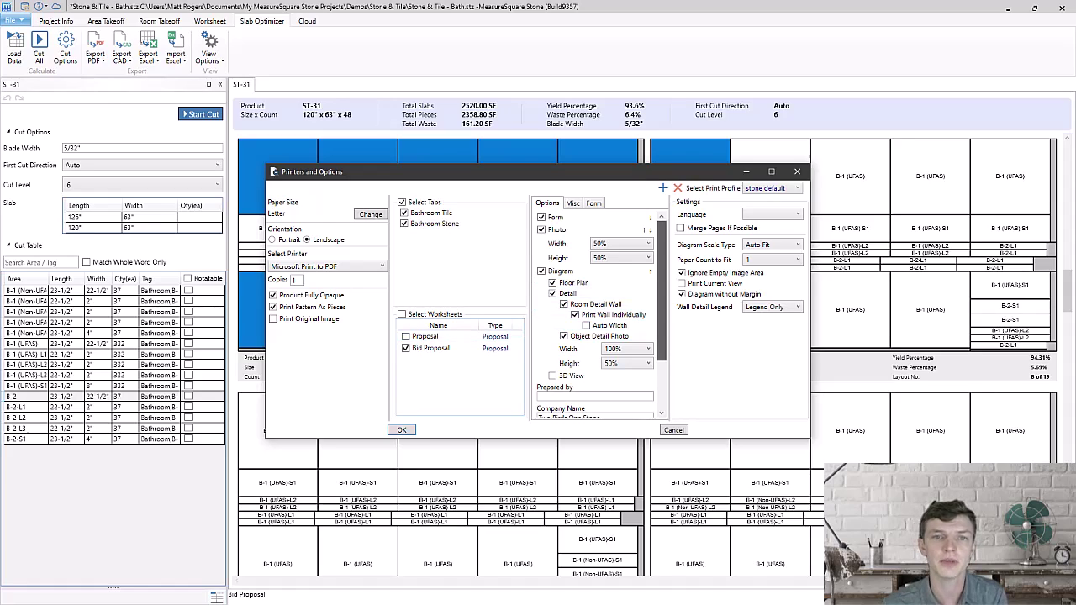
scroll(597, 319, "down", 5)
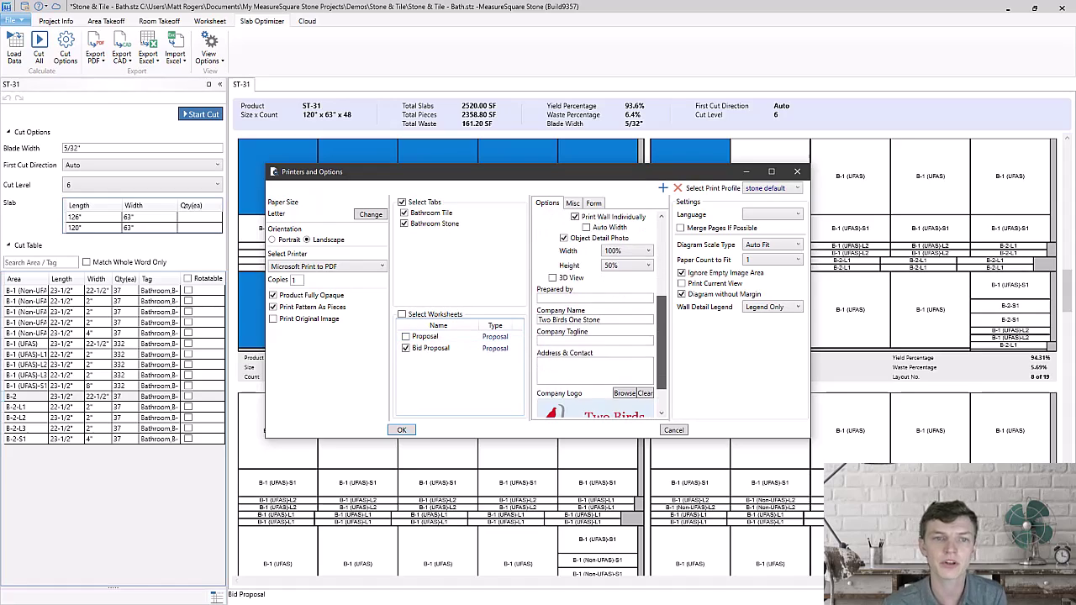
scroll(596, 319, "up", 5)
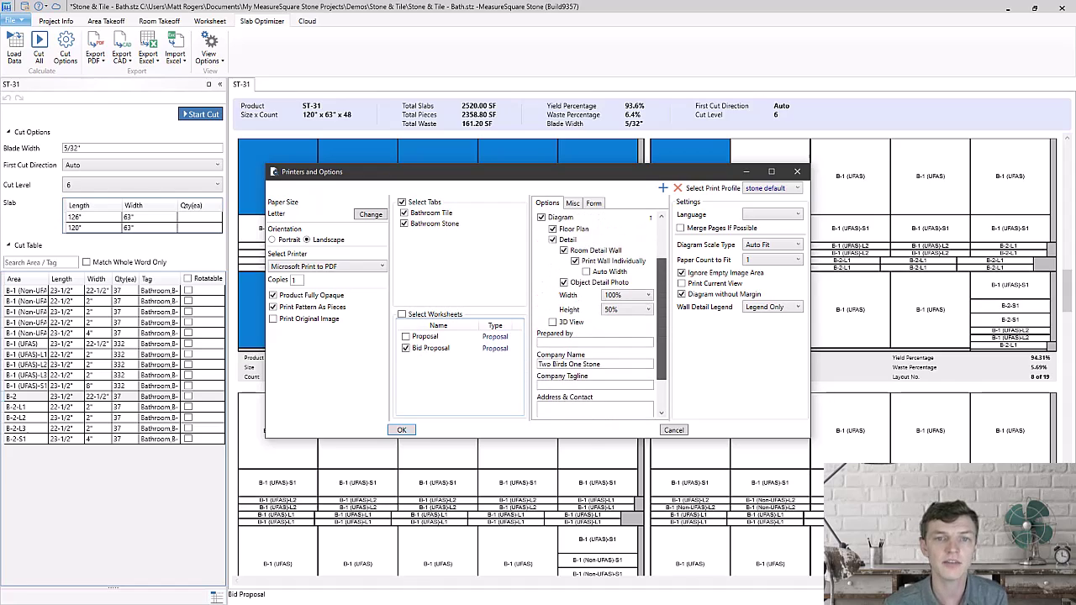
left_click(402, 430)
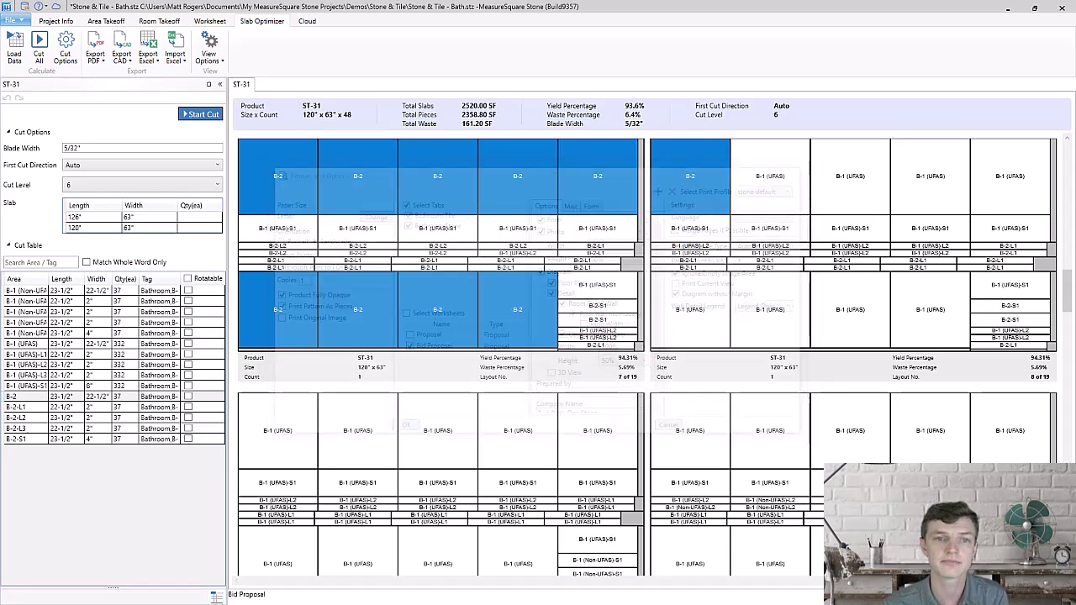
Review the print preview's bid proposal pages, bathroom floor plans and B-1 (Non-UFAS) wall elevations through to the B-1 (UFAS) detail
left_click_drag(1071, 58, 1071, 69)
scroll(538, 302, "down", 5)
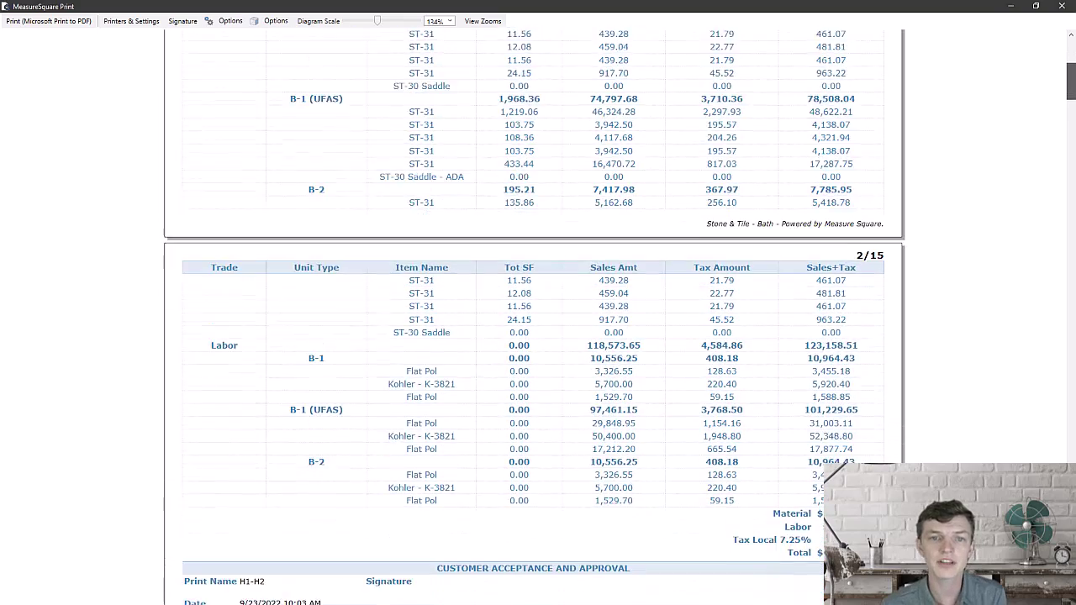
scroll(538, 303, "down", 2)
scroll(538, 303, "down", 6)
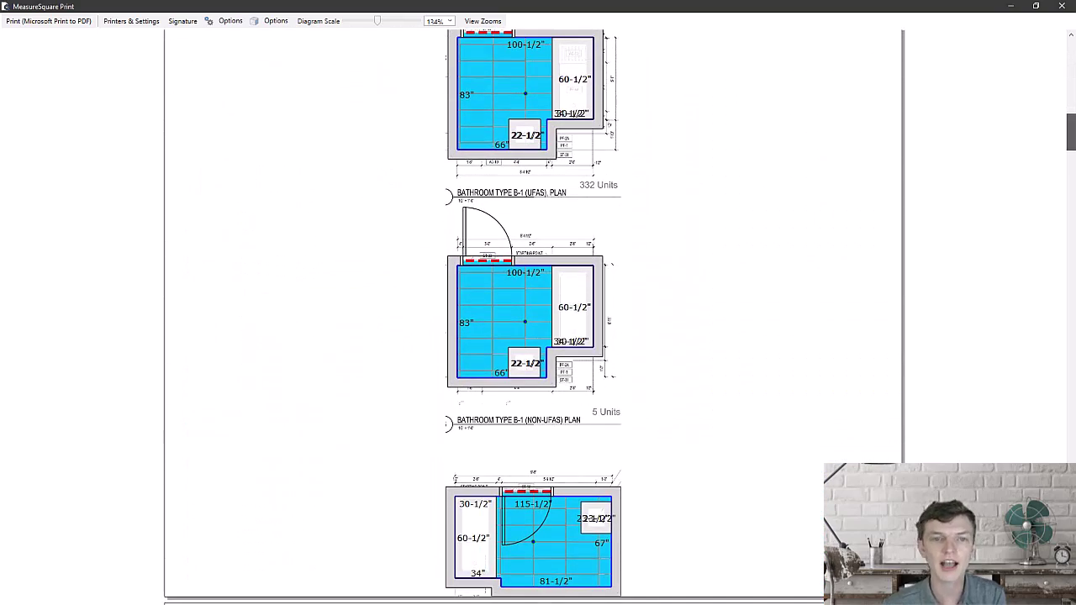
scroll(538, 302, "down", 5)
scroll(538, 302, "down", 2)
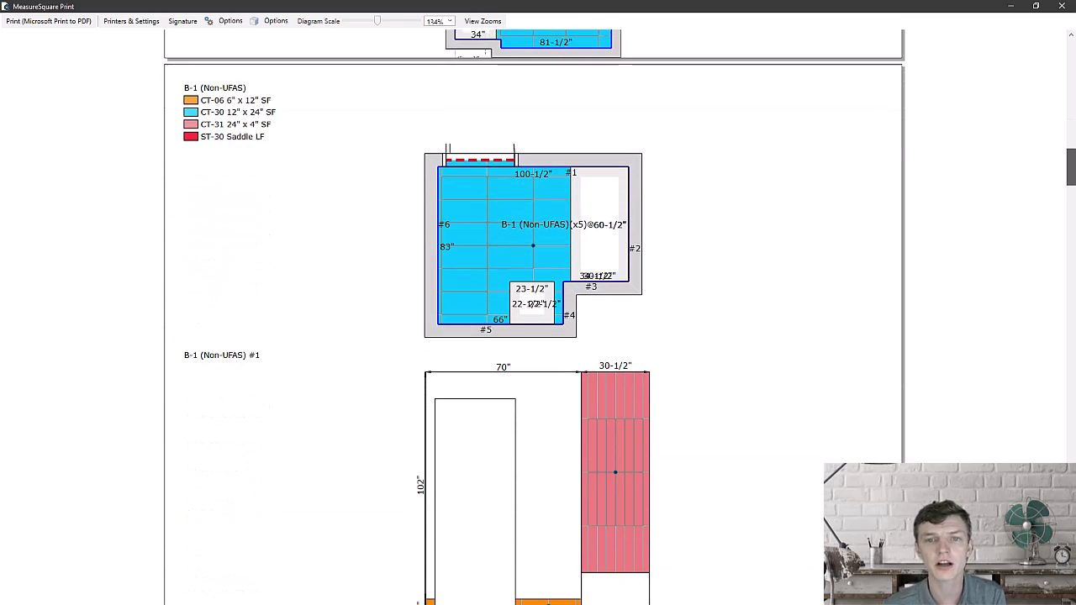
scroll(538, 302, "down", 7)
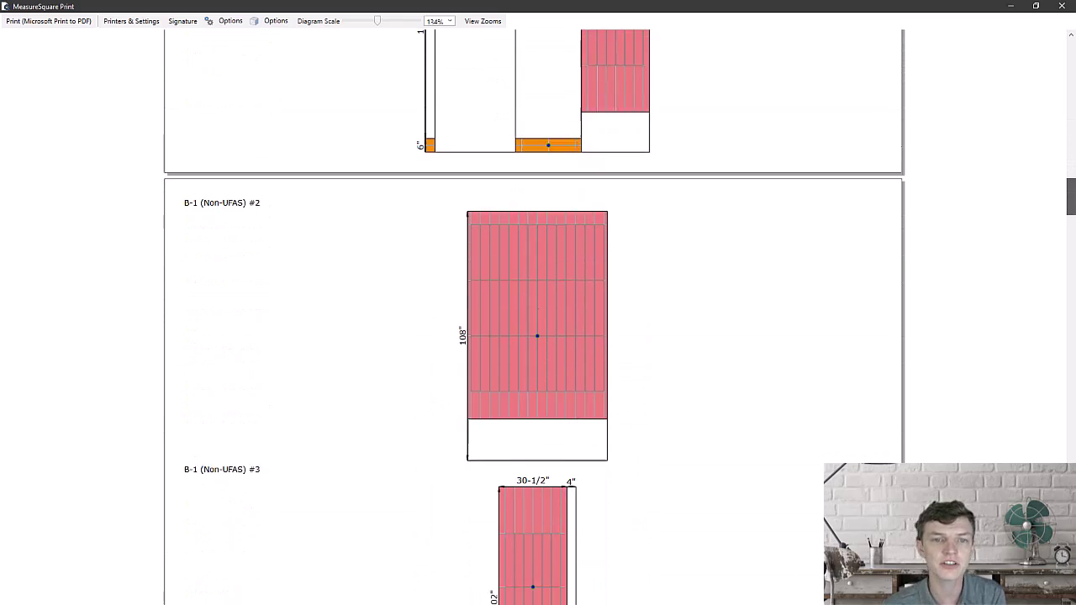
scroll(538, 302, "down", 13)
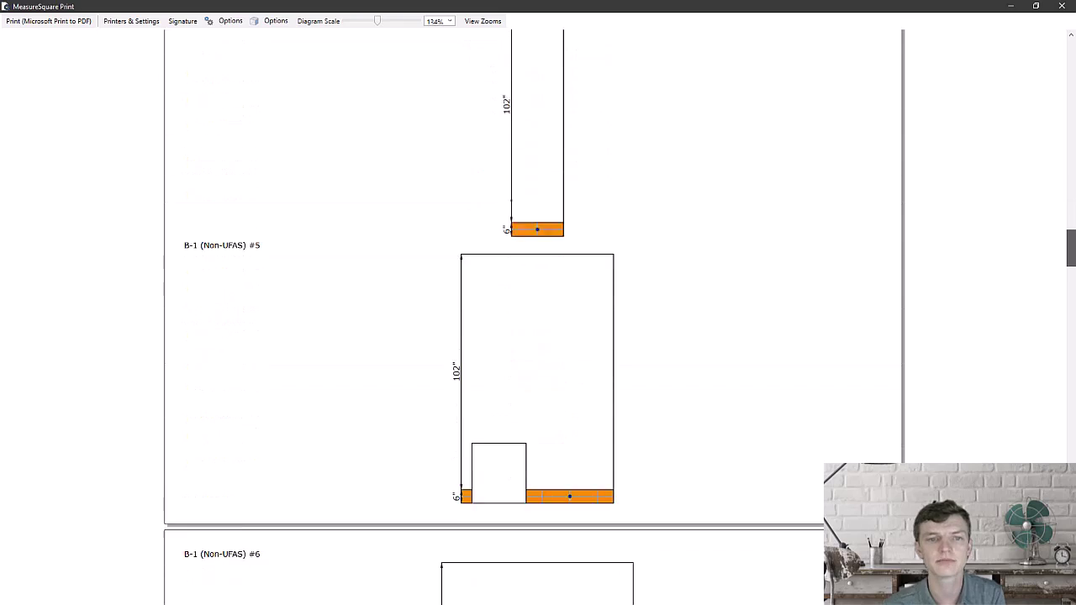
scroll(538, 303, "down", 1)
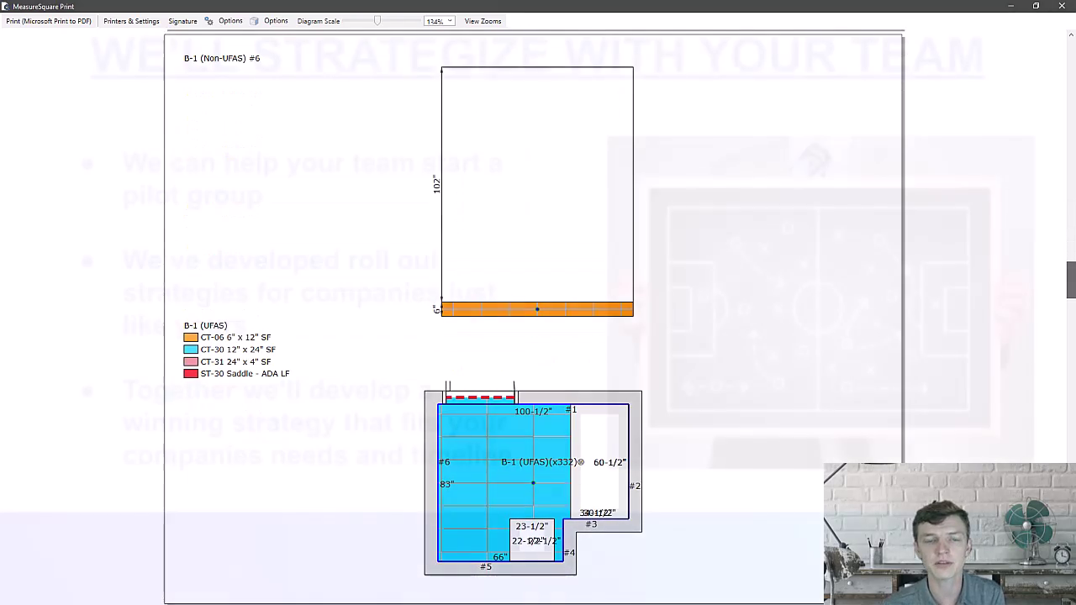